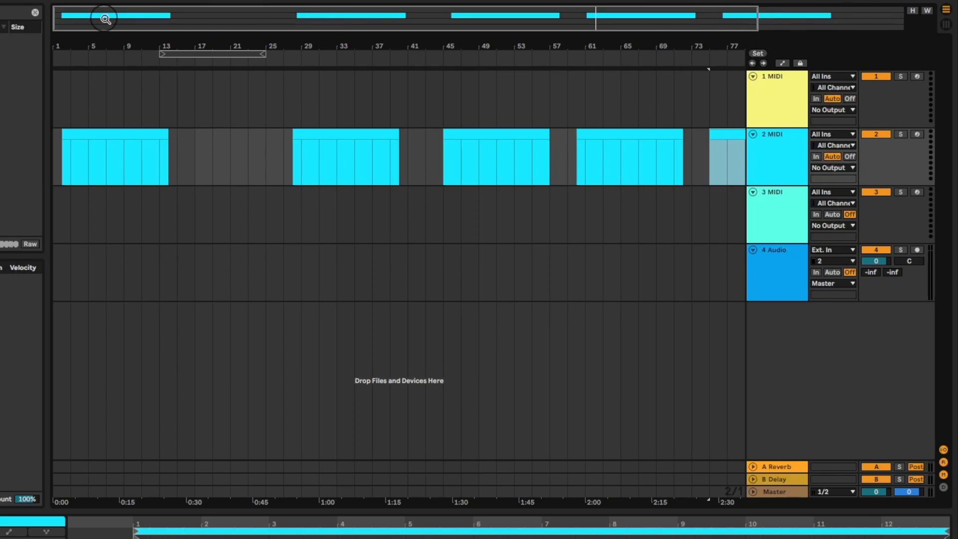
Step: Zoom into the arrangement and use the overview to view the sections around bar 44 and bar 63
drag(171, 17, 182, 7)
drag(280, 20, 335, 18)
click(443, 18)
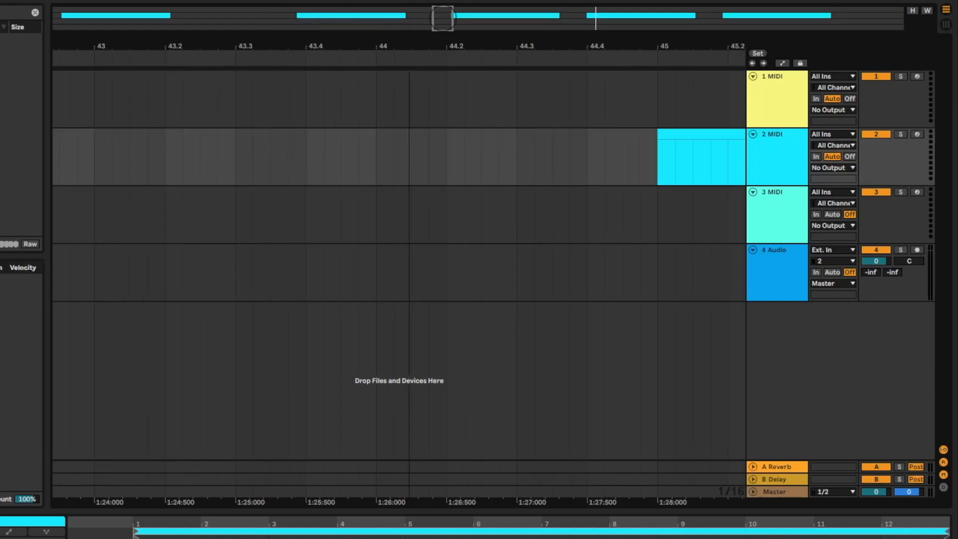
click(507, 18)
click(619, 19)
mouse_move(221, 35)
mouse_down()
mouse_move(223, 116)
mouse_move(221, 28)
mouse_up()
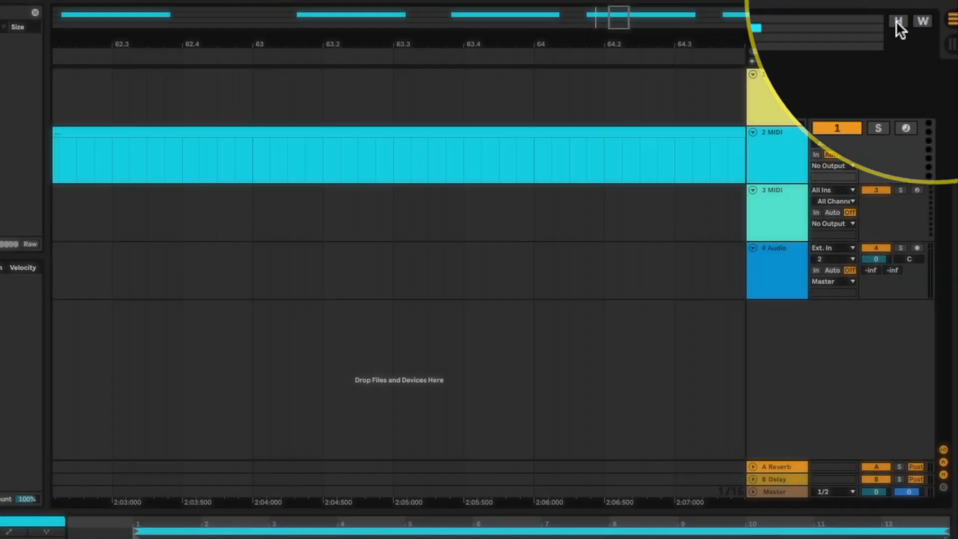
Step: Fit the tracks to the view height and the arrangement to its width, extending the visible timeline to about bar 93
click(912, 11)
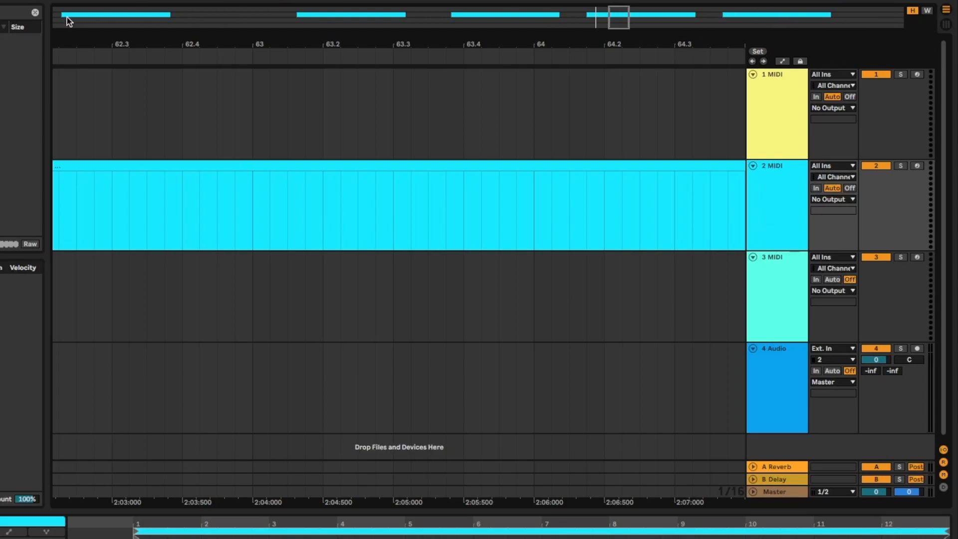
click(928, 11)
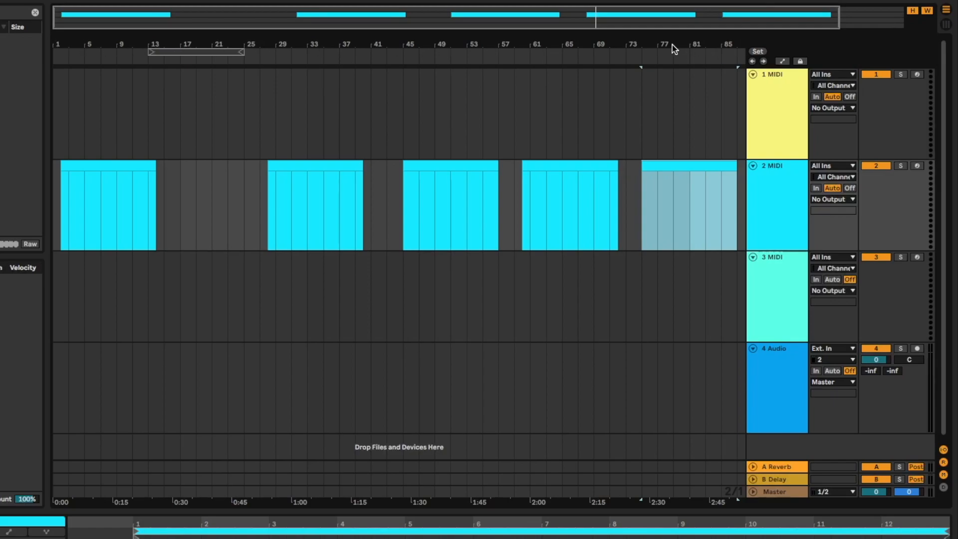
drag(106, 41, 98, 36)
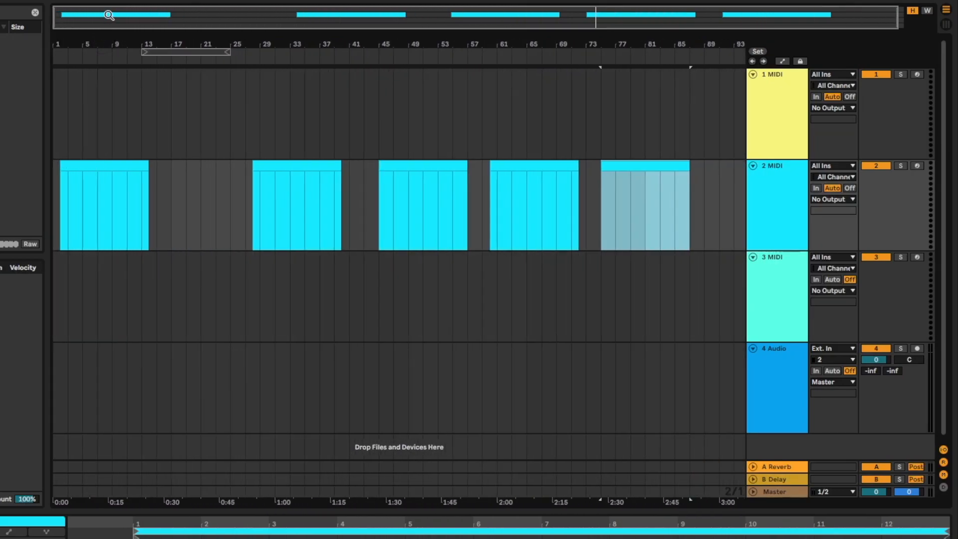
Step: Play the song from various points on the timeline, including bars 5, 17 and 35, using the scrub area
click(78, 56)
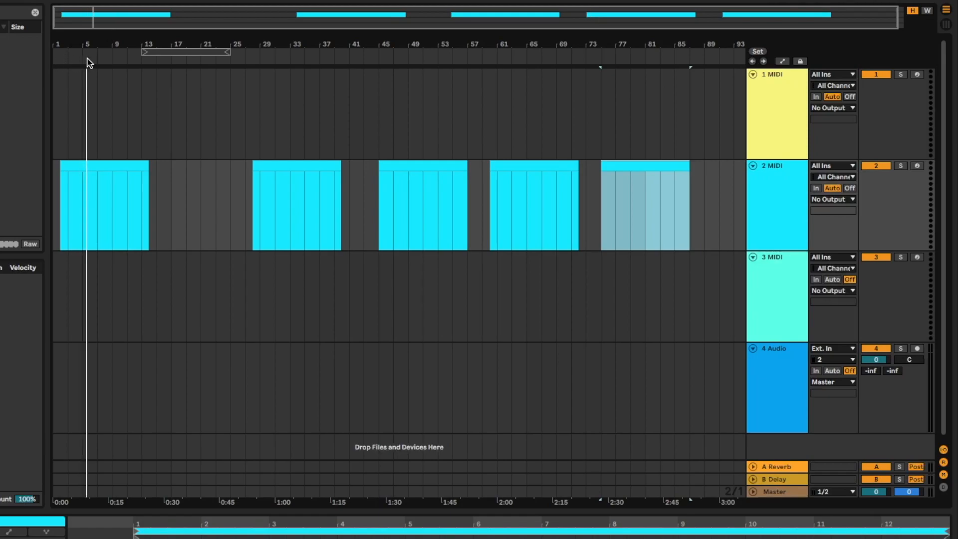
click(101, 62)
click(125, 62)
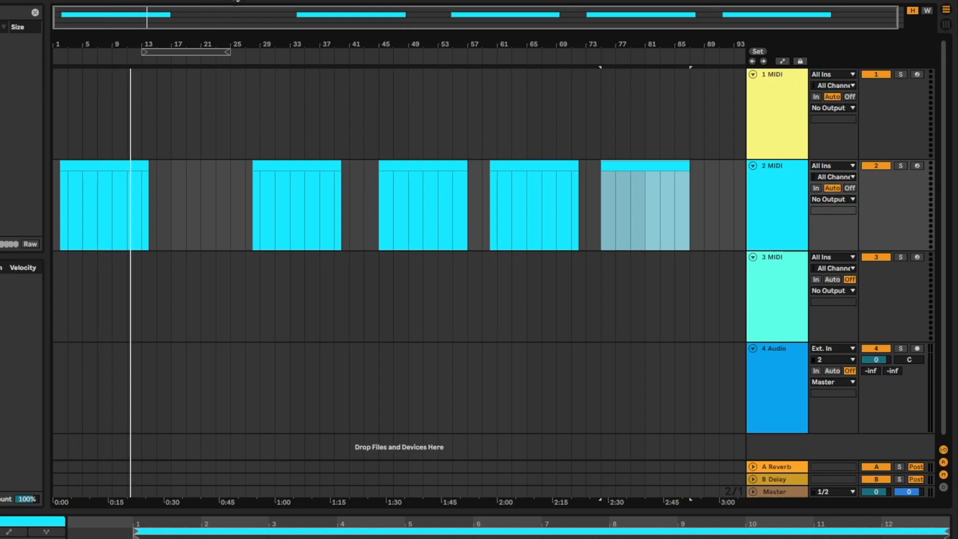
click(65, 60)
click(105, 58)
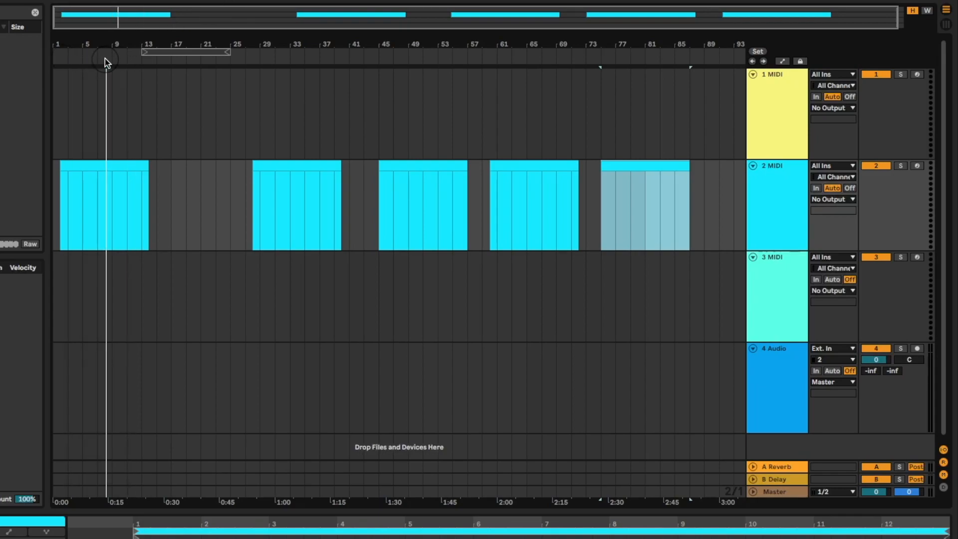
click(174, 60)
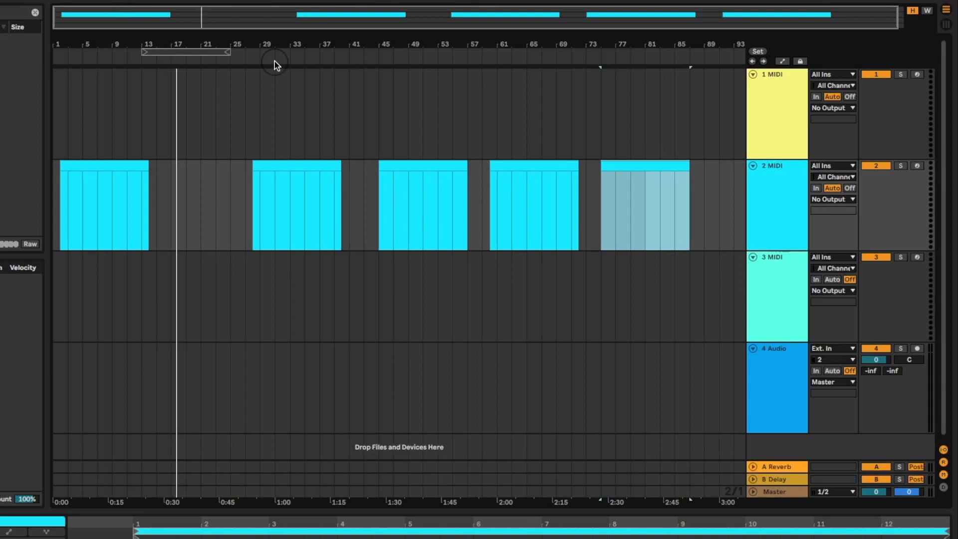
click(309, 62)
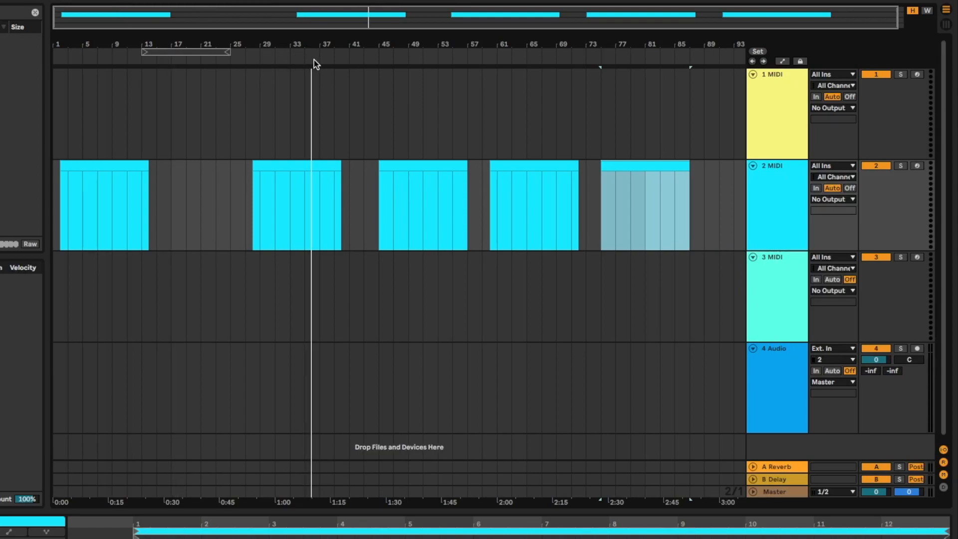
click(379, 62)
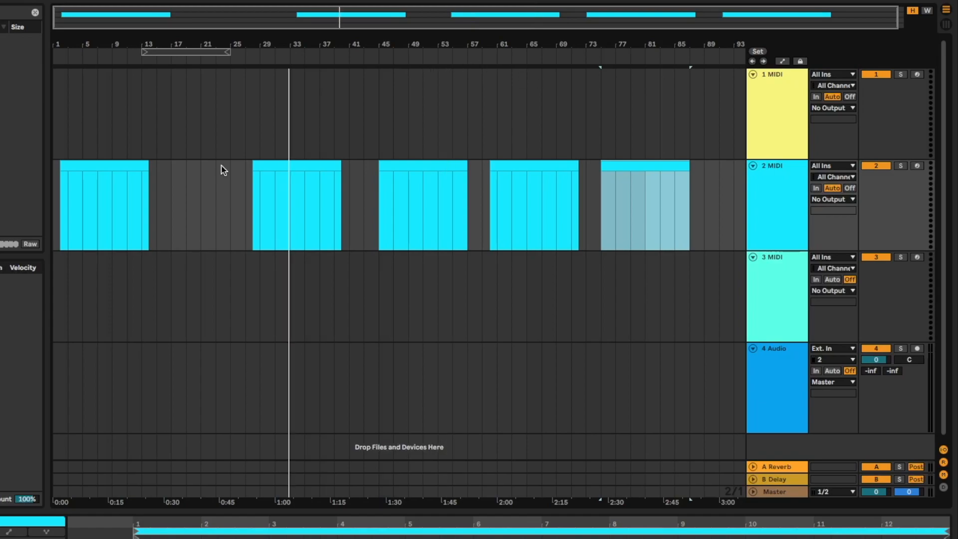
click(115, 58)
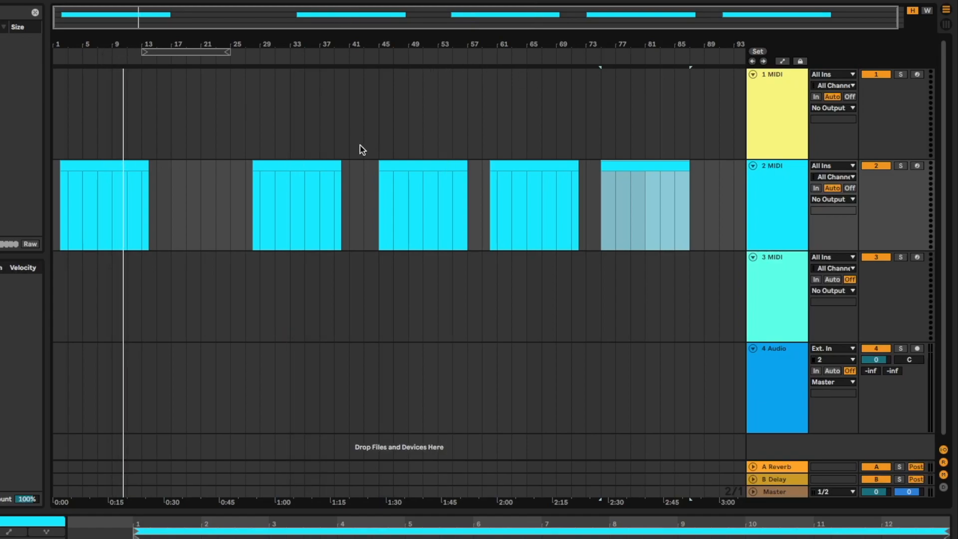
Step: Select the second, third and fourth clips on the 2 MIDI track in turn during playback, and stop the song
click(280, 162)
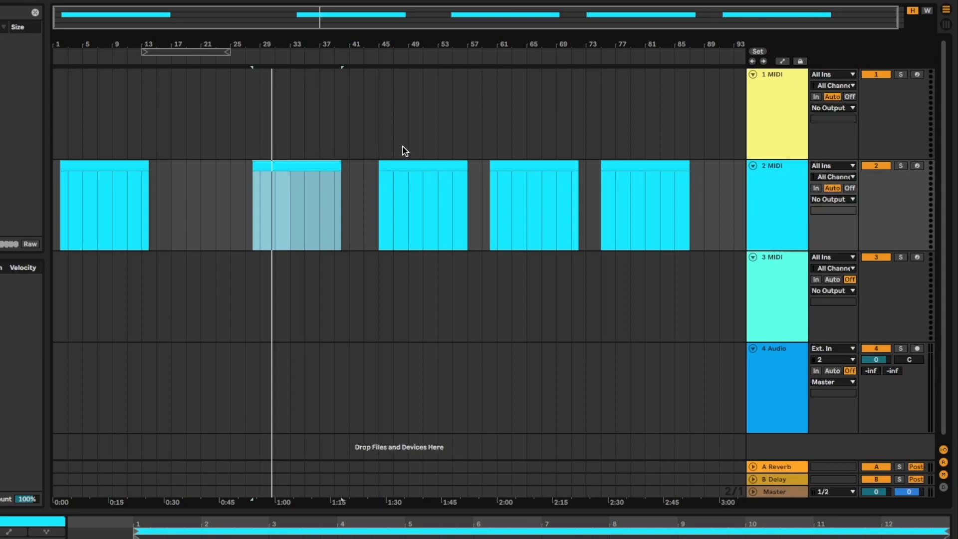
click(409, 163)
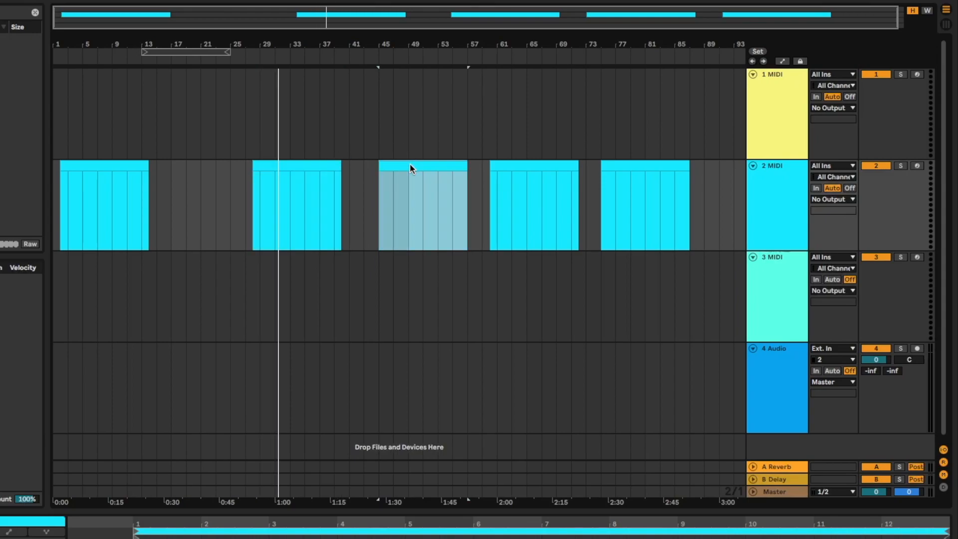
click(515, 163)
key(space)
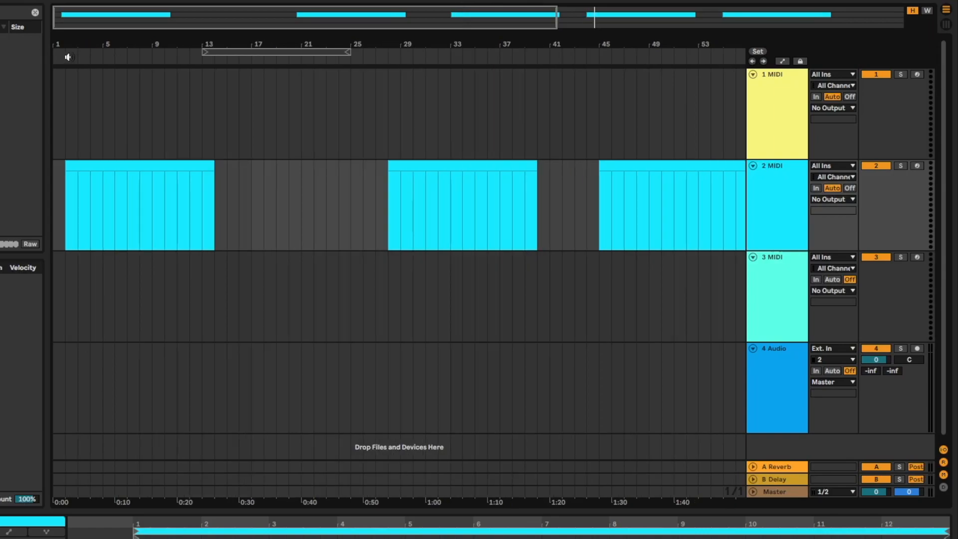
Step: Add three locators to the timeline at bars 17, 33 and 49
right_click(248, 61)
click(267, 93)
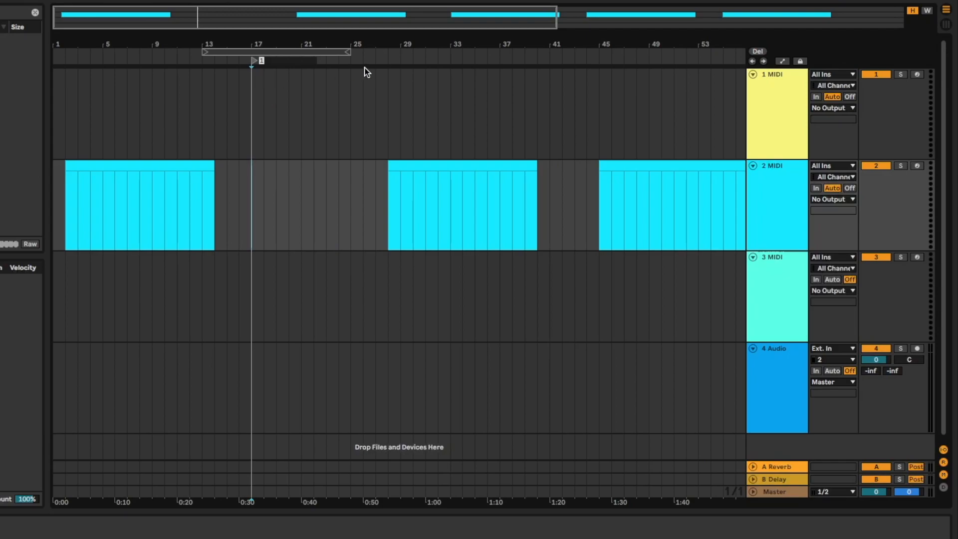
right_click(447, 56)
click(479, 90)
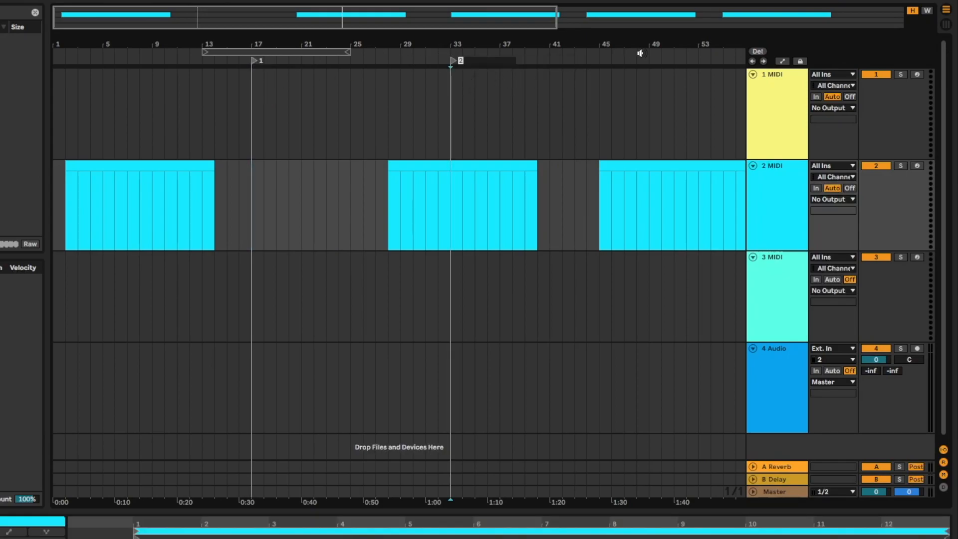
right_click(653, 57)
click(664, 90)
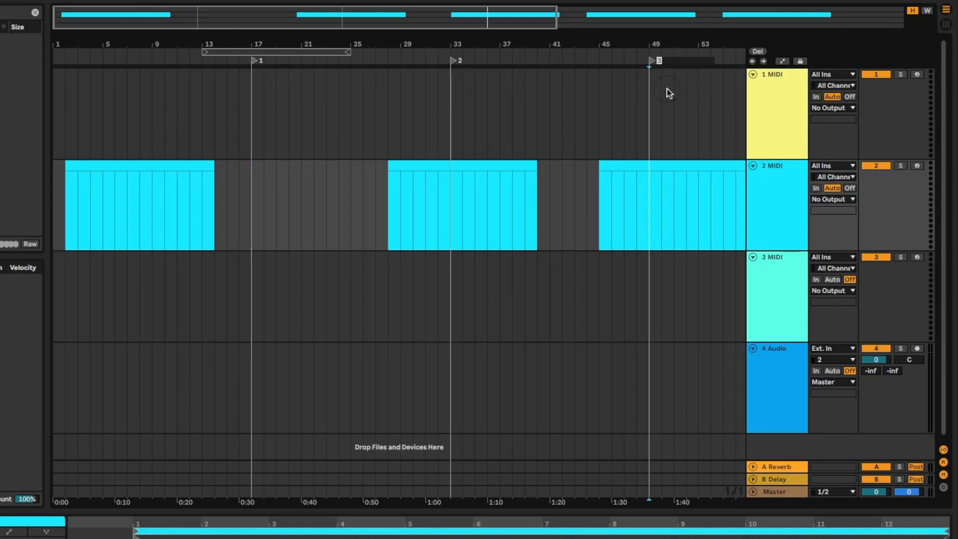
Step: Rename the locator at bar 17 to Verse and the one at bar 33 to Chorus
right_click(253, 62)
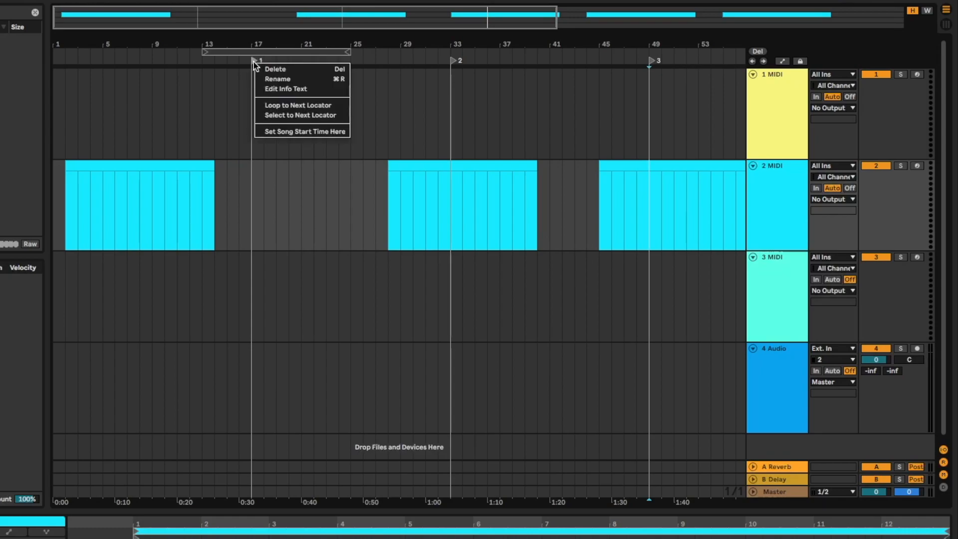
click(266, 79)
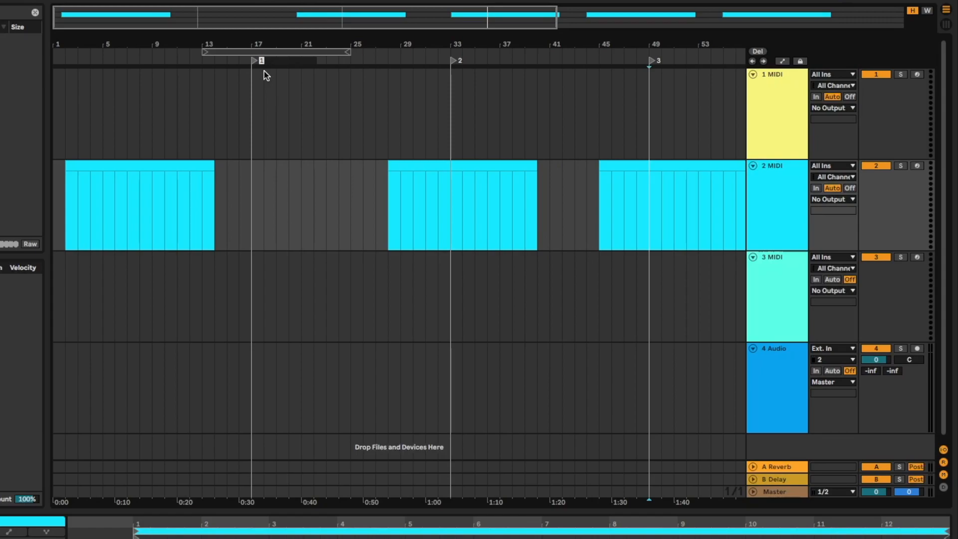
text(Verse)
right_click(454, 62)
click(467, 79)
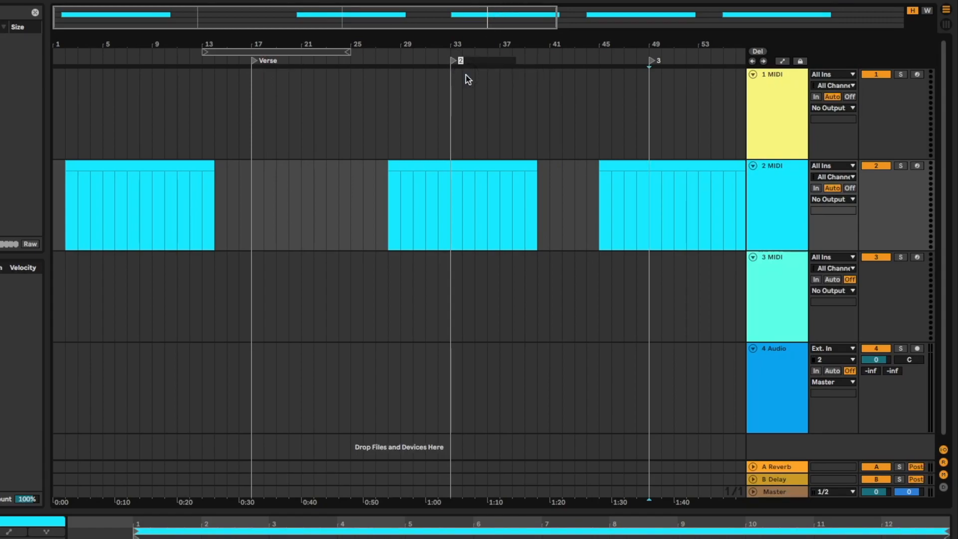
text(Chorus)
Step: Add a locator at bar 31, shortly before the Chorus, and name it "fill here"
right_click(425, 58)
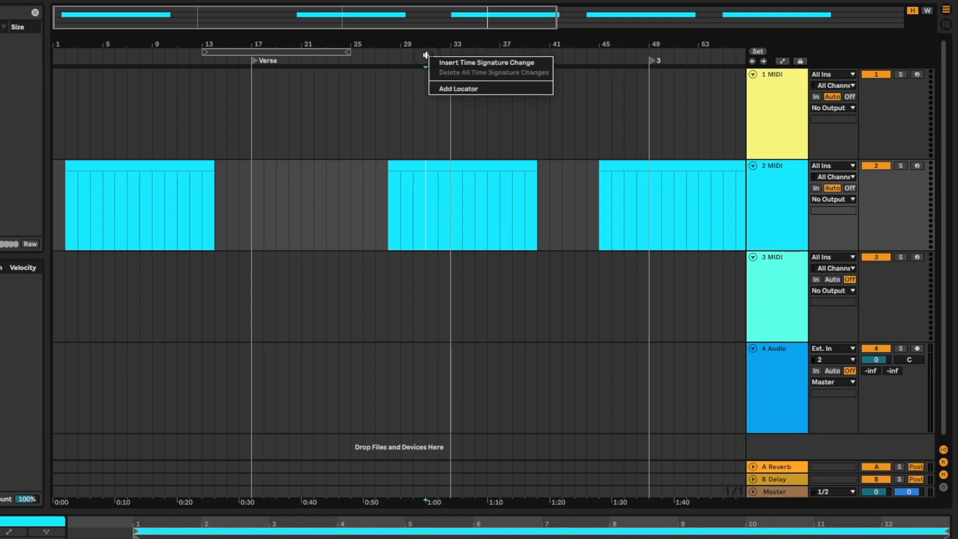
click(442, 88)
text(fill here)
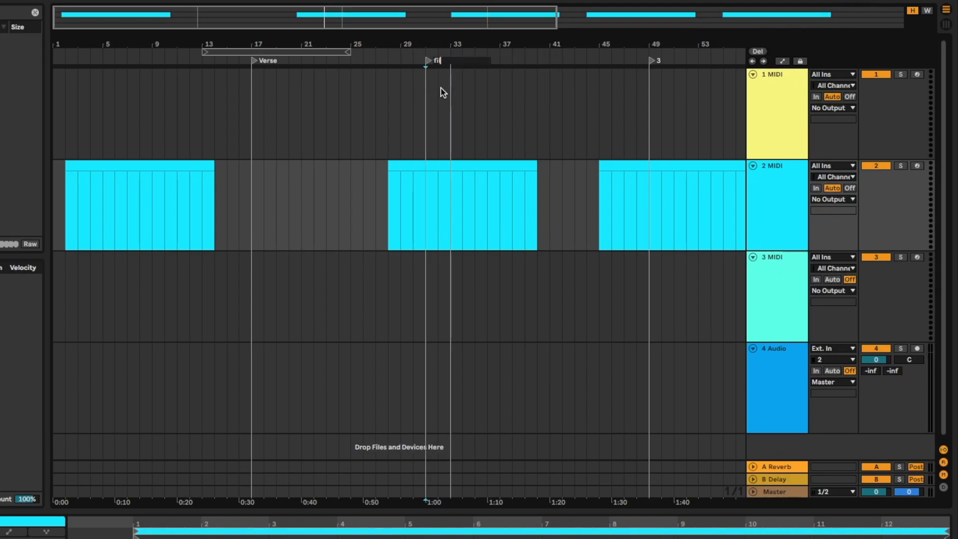
click(440, 98)
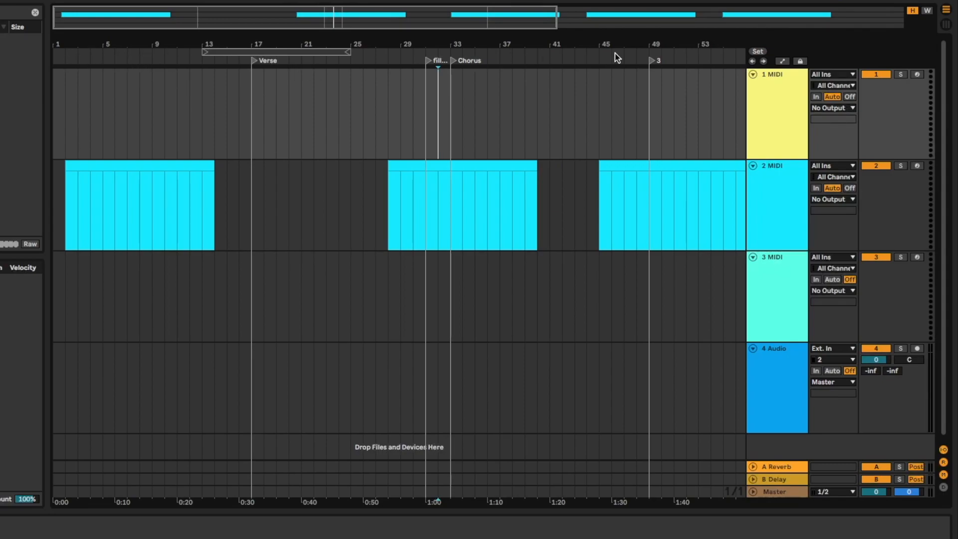
Step: Delete the locator at bar 49
right_click(650, 60)
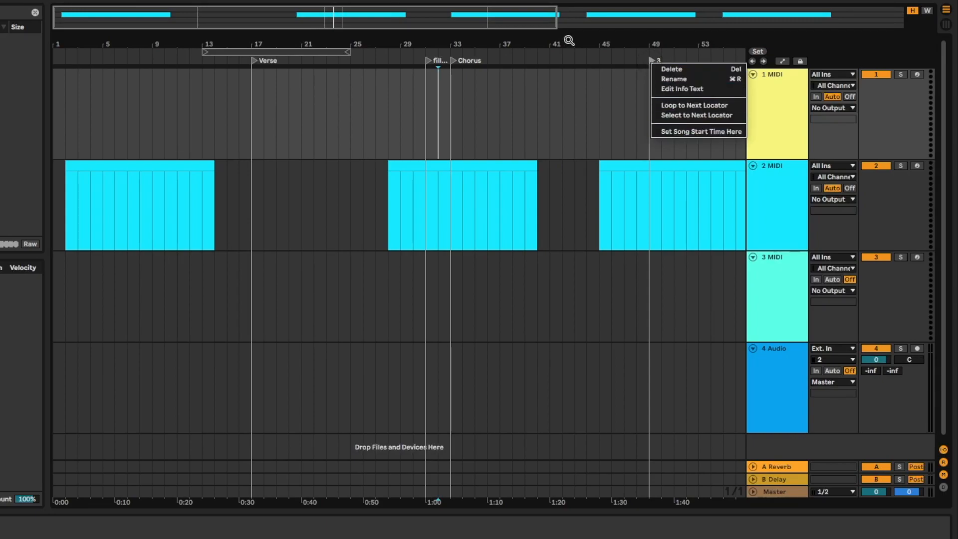
click(569, 39)
right_click(651, 61)
click(671, 69)
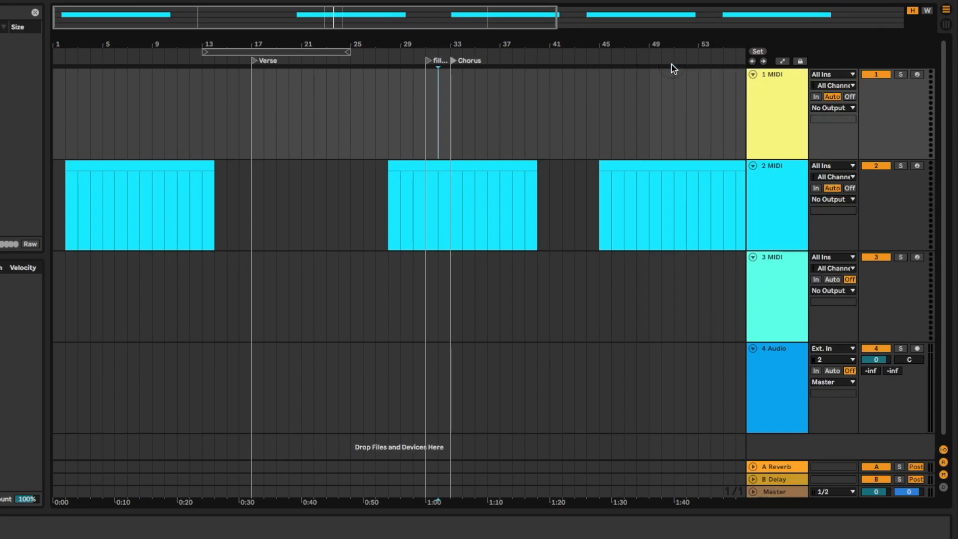
Step: Insert a 6/8 time signature change at bar 49
right_click(649, 60)
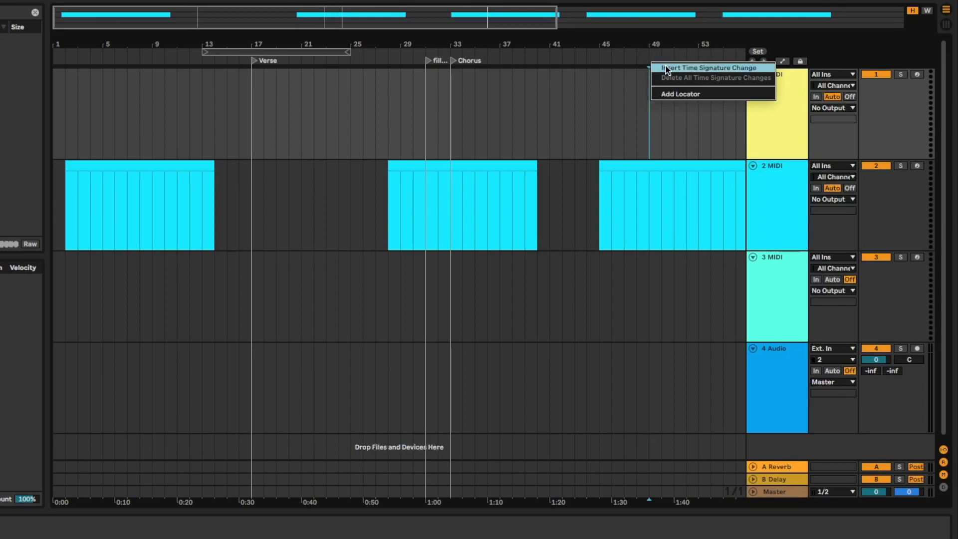
click(668, 68)
text(6/8)
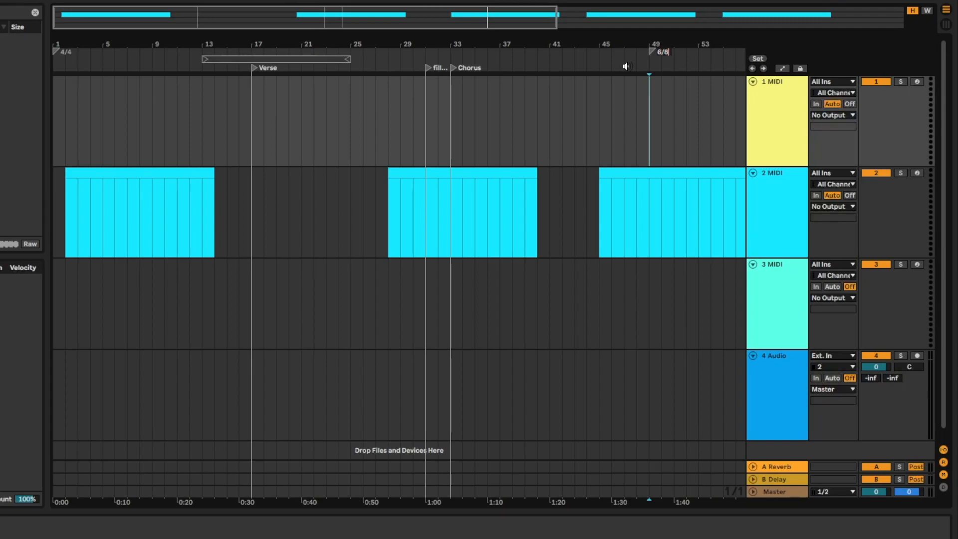
key(Return)
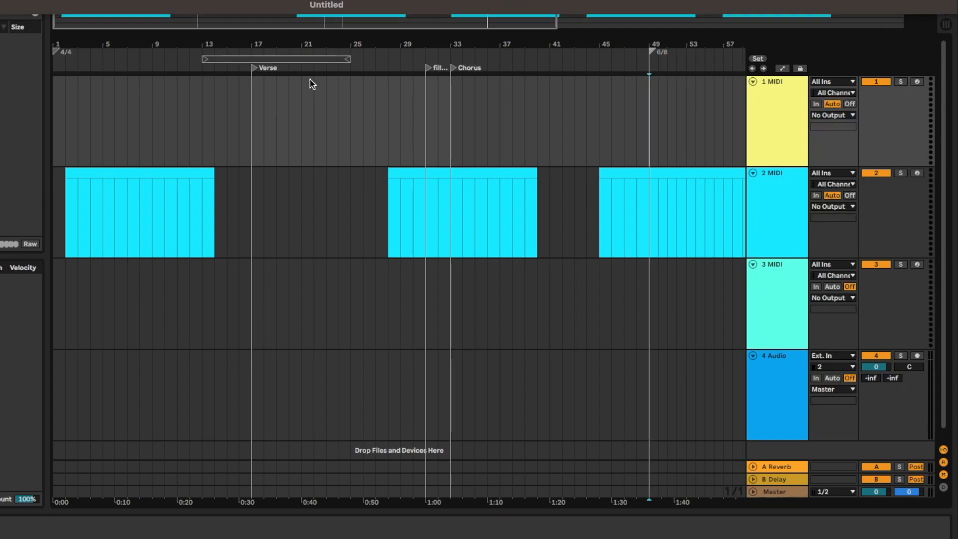
Step: Play across the 6/8 change from just before bar 49, set the cue volume to -10.1, and stop playback
click(641, 59)
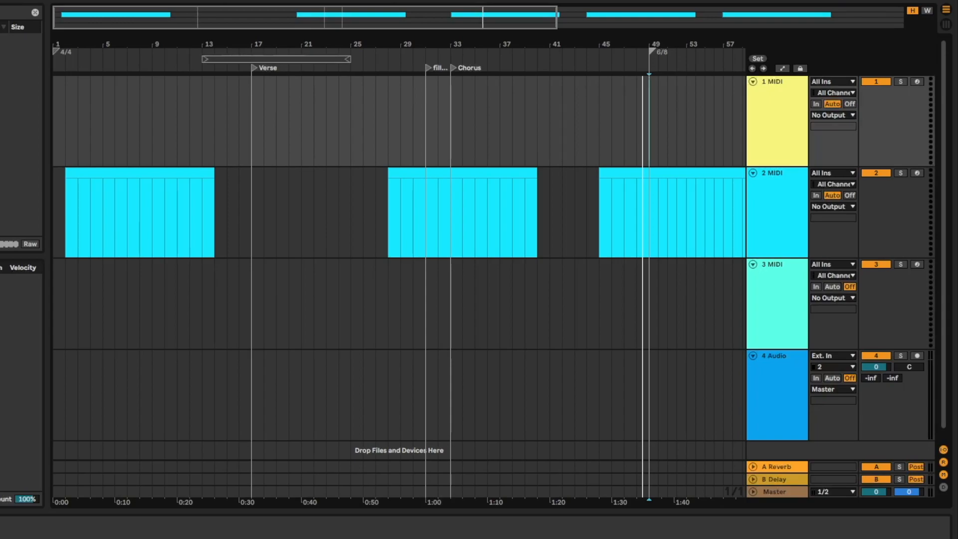
drag(908, 492, 905, 496)
click(604, 69)
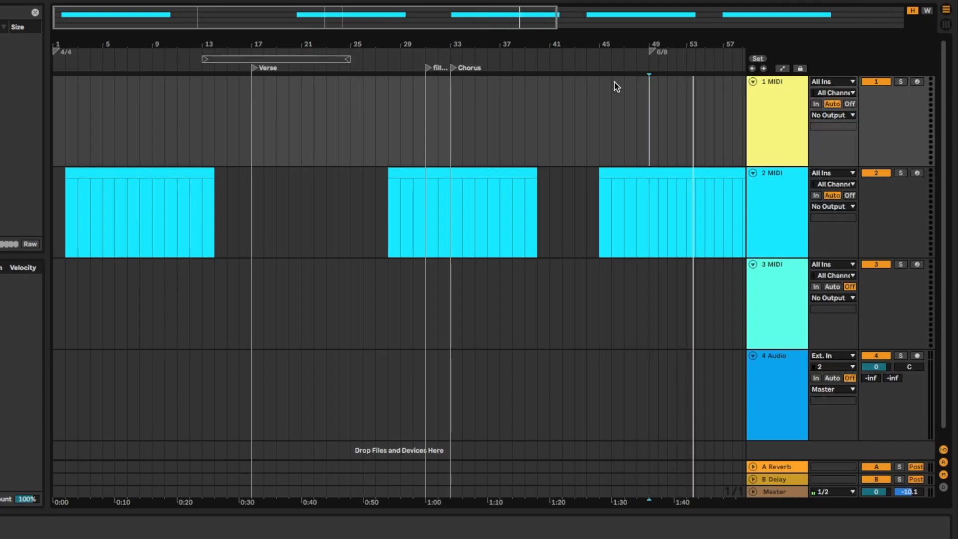
key(space)
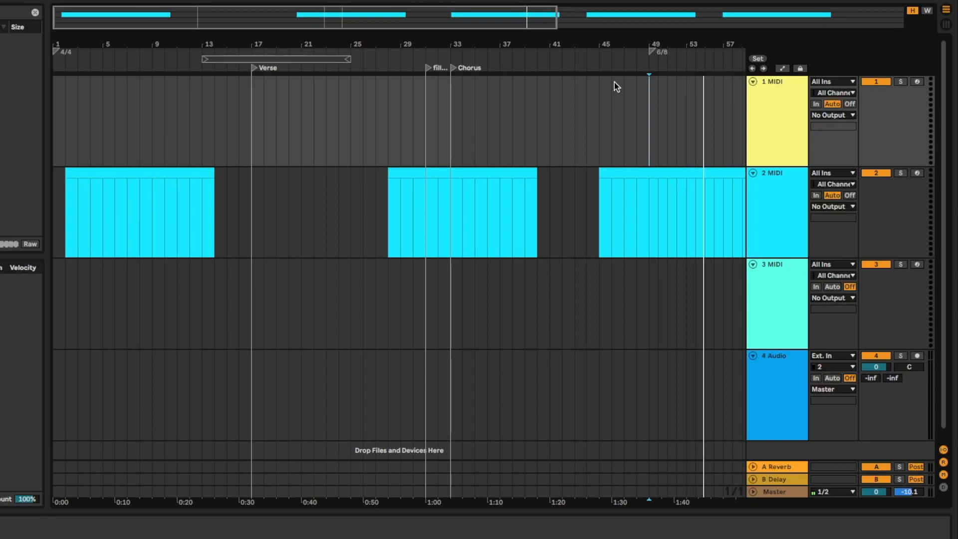
Step: Delete all time signature changes from the arrangement
right_click(654, 52)
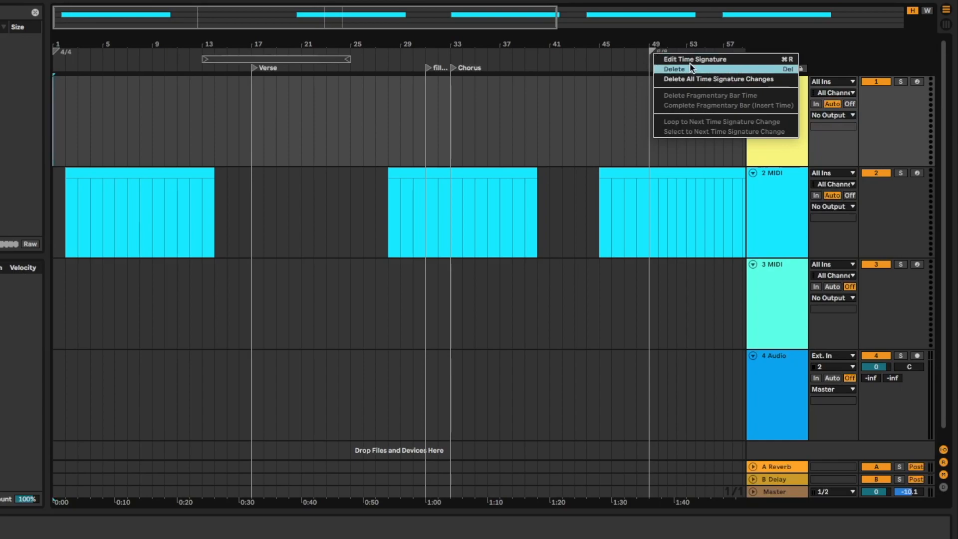
click(699, 80)
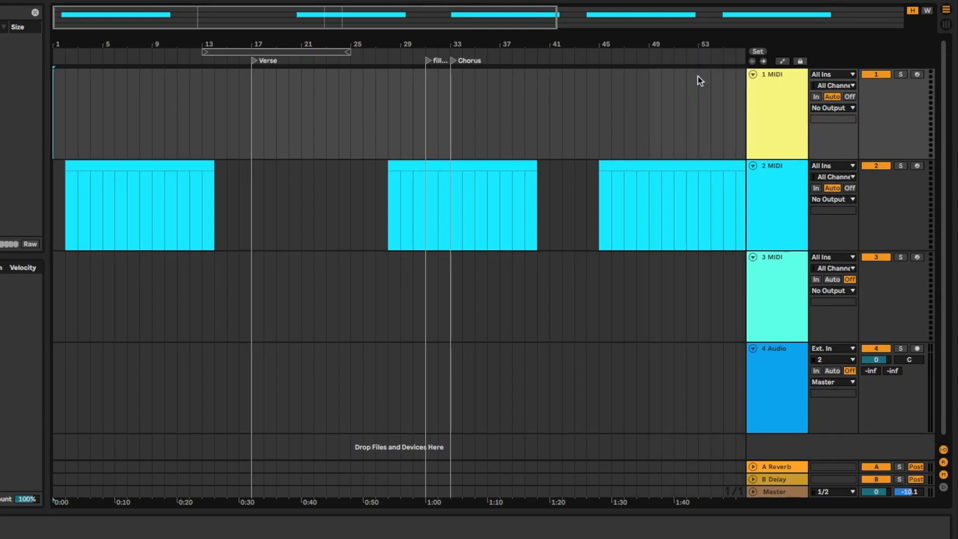
click(74, 36)
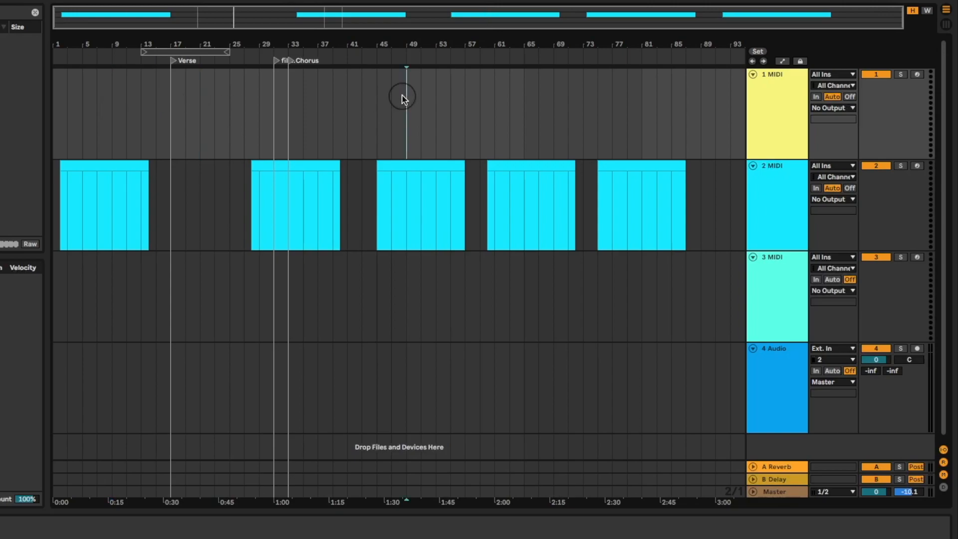
Step: Select the third, fourth and fifth clips on track 2 MIDI in turn, and place the insert marker at different bars on track 1 MIDI
click(425, 170)
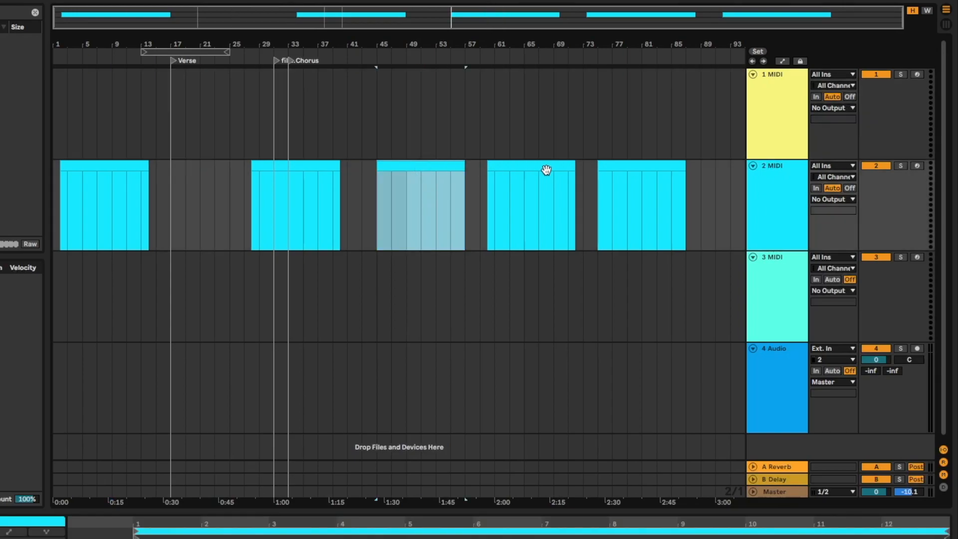
click(549, 169)
click(639, 165)
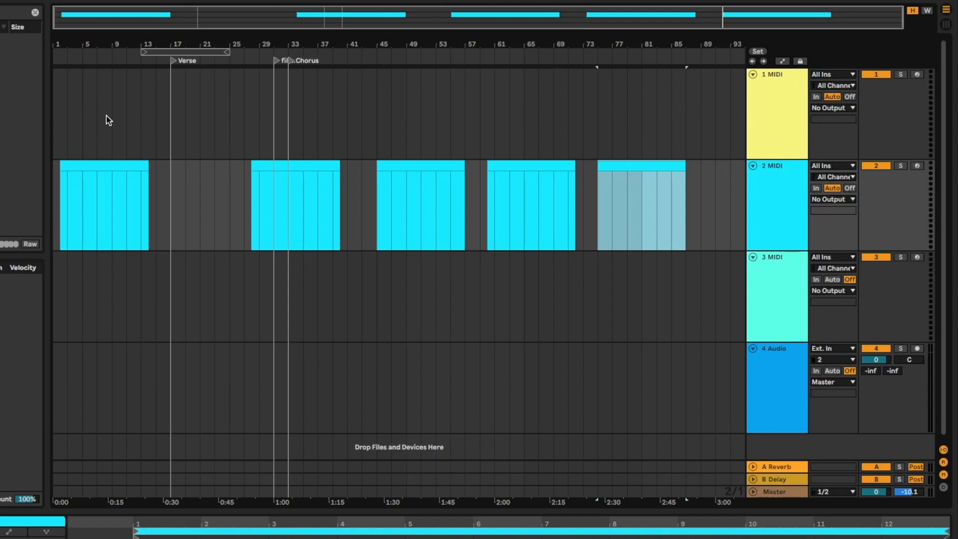
click(125, 108)
click(361, 118)
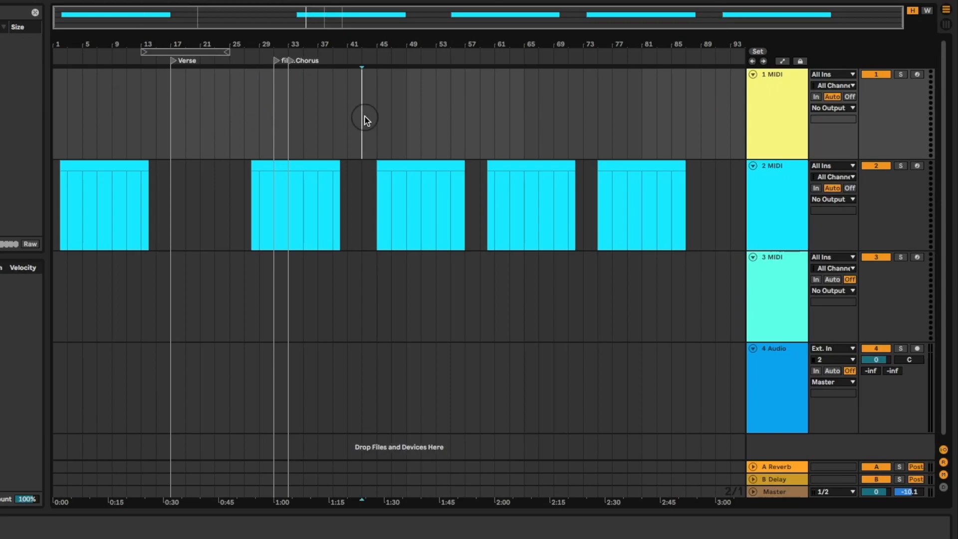
click(464, 114)
Step: Place the insert marker at bar 25 on track 1 MIDI, change the metronome's count-in option, and play briefly before stopping
click(230, 116)
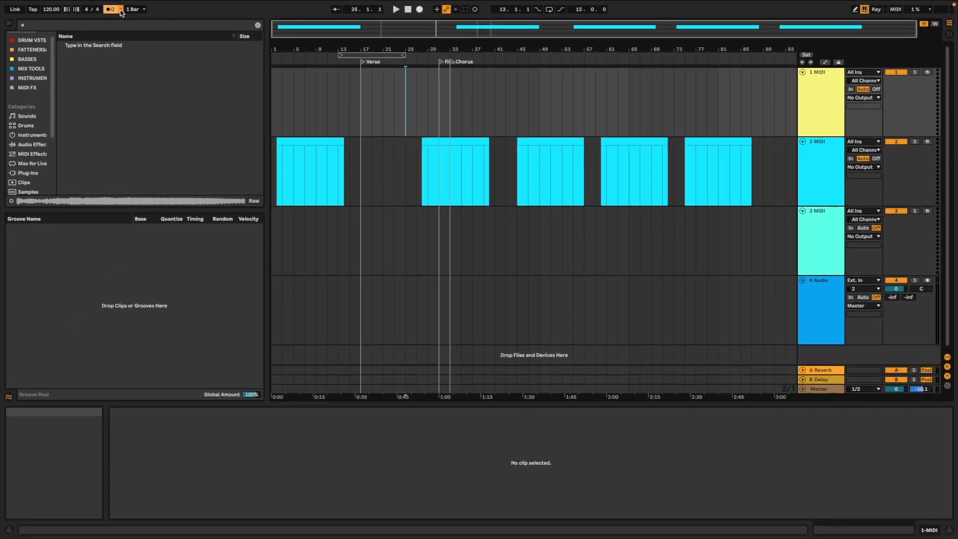
click(121, 12)
click(135, 29)
key(space)
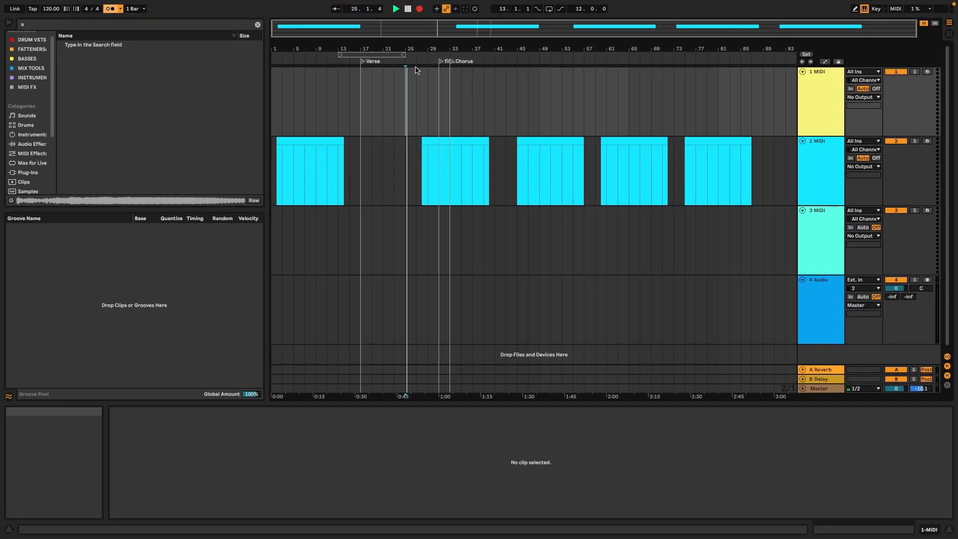
key(space)
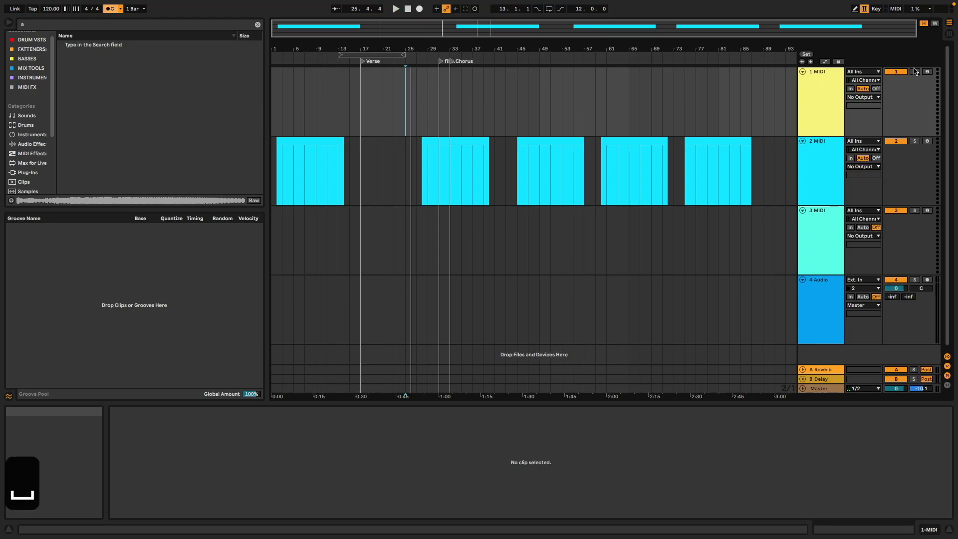
Step: Arm track 1 MIDI and record two short clips on it, one from bar 25 and one from bar 49
key(F9)
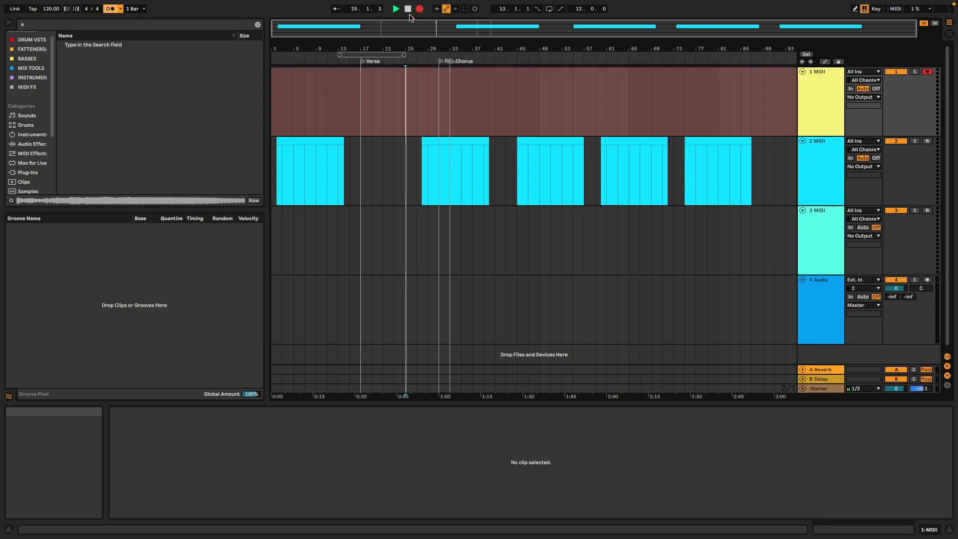
key(space)
click(541, 97)
key(F9)
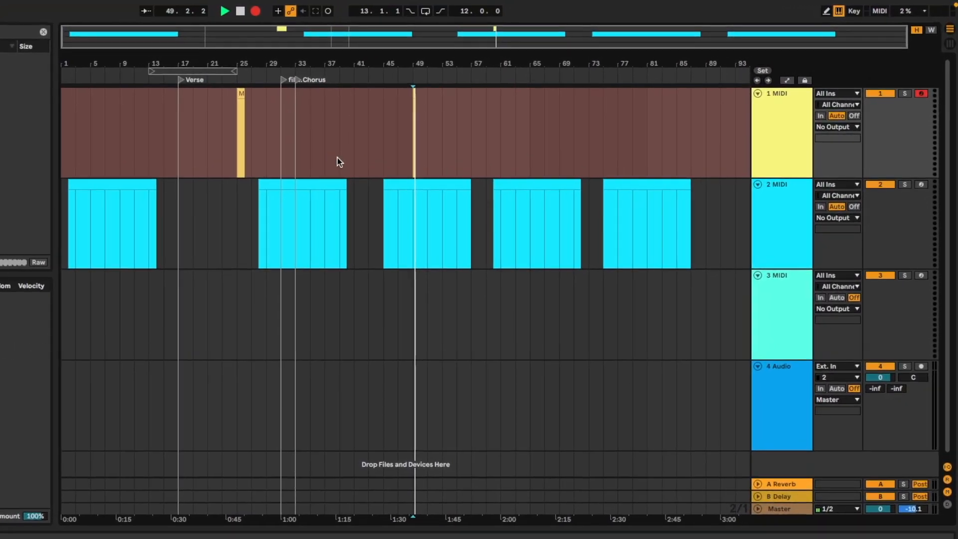
key(space)
Step: Loop bars 31 to 33 on track 1 MIDI and record a clip inside the loop
click(290, 117)
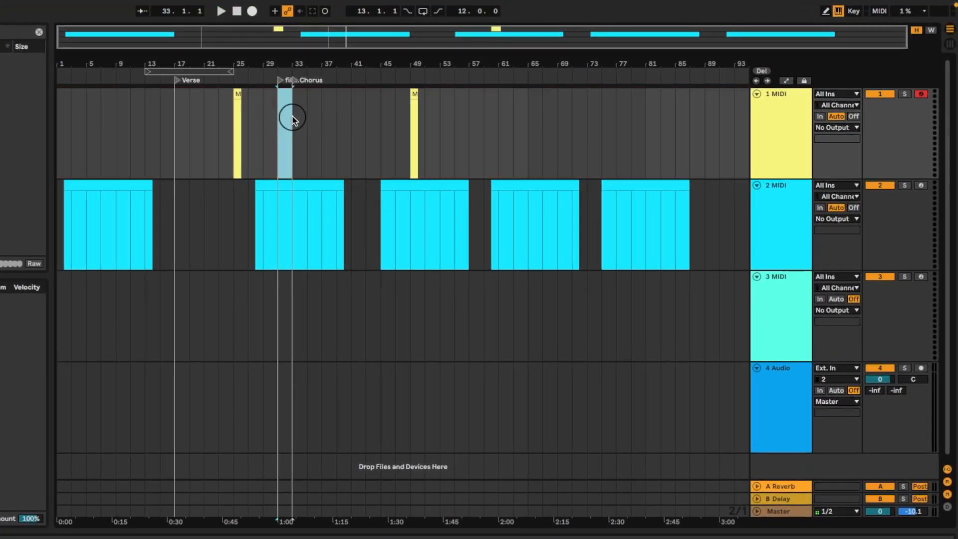
key(ctrl+l)
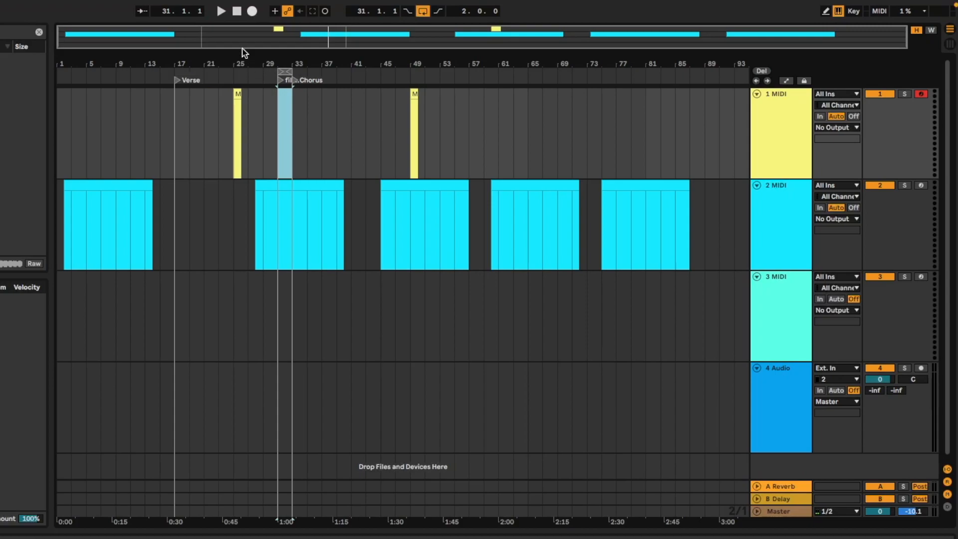
click(251, 11)
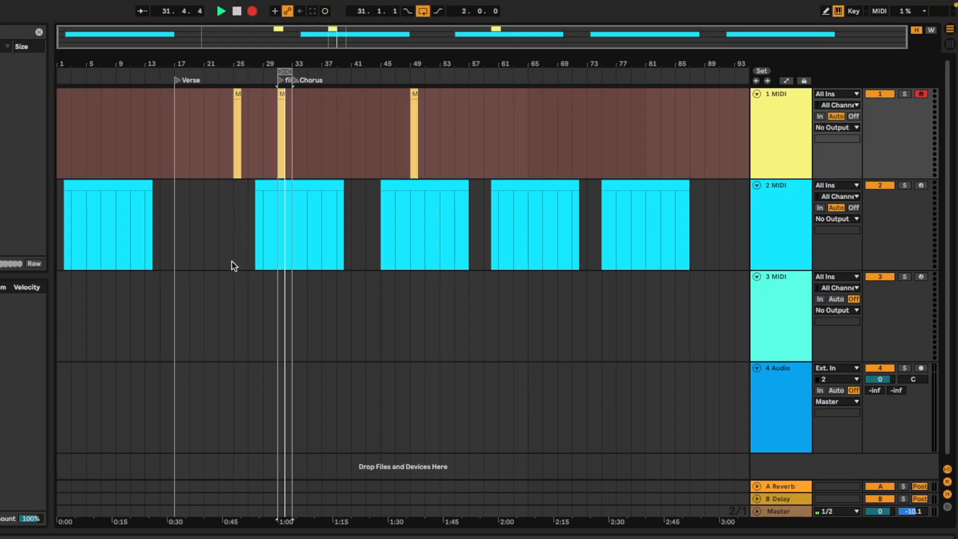
key(space)
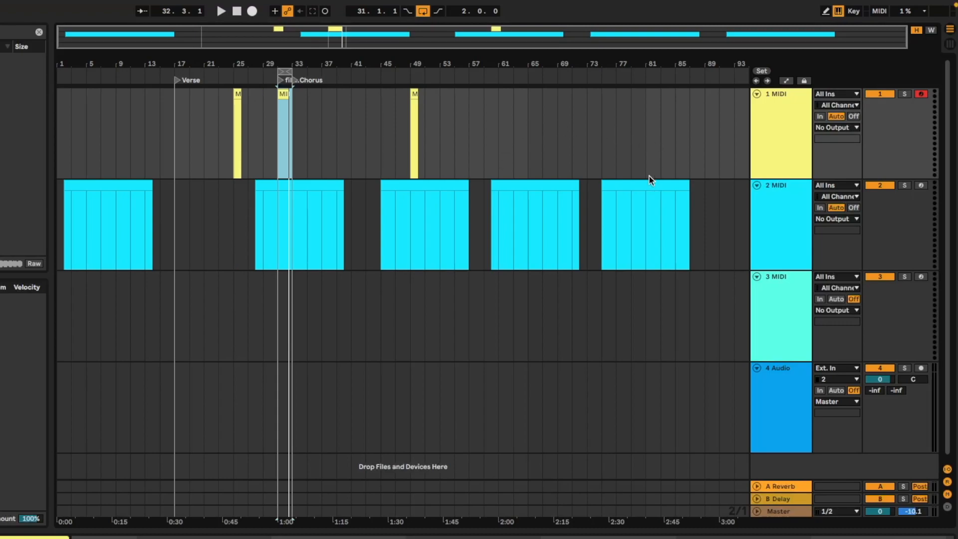
Step: Play from bar 23 and punch in recording on track 1 MIDI at bar 24, stop it, and place the insert marker at bar 29
drag(738, 110, 26, 128)
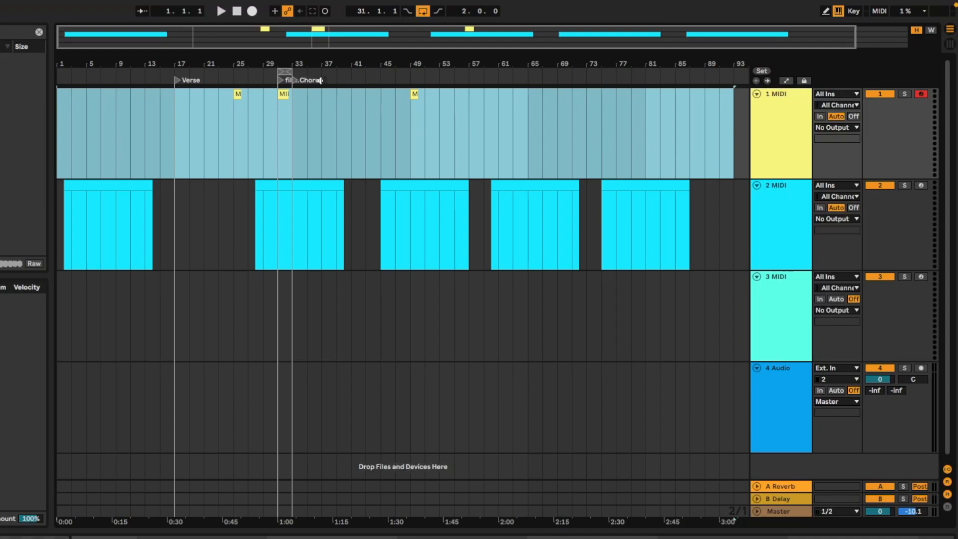
click(219, 129)
key(space)
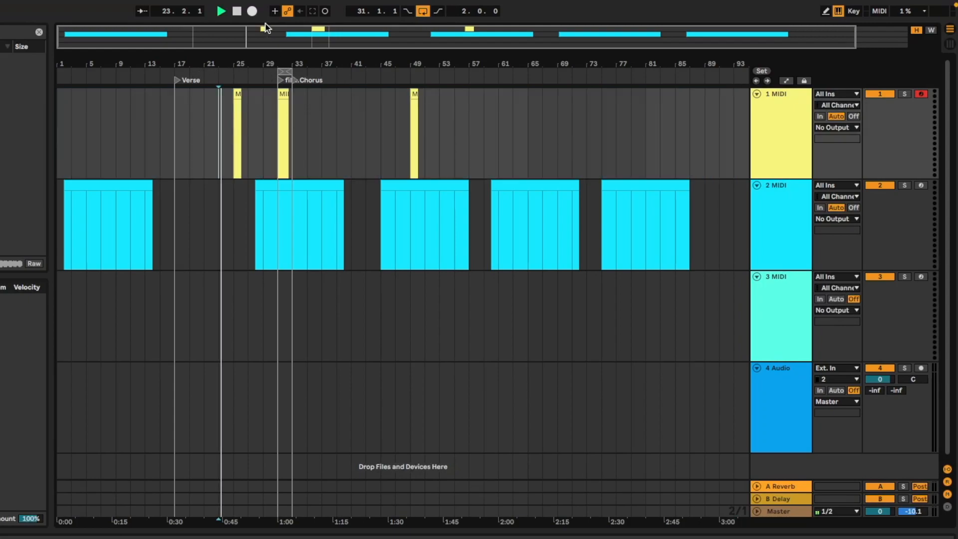
click(252, 11)
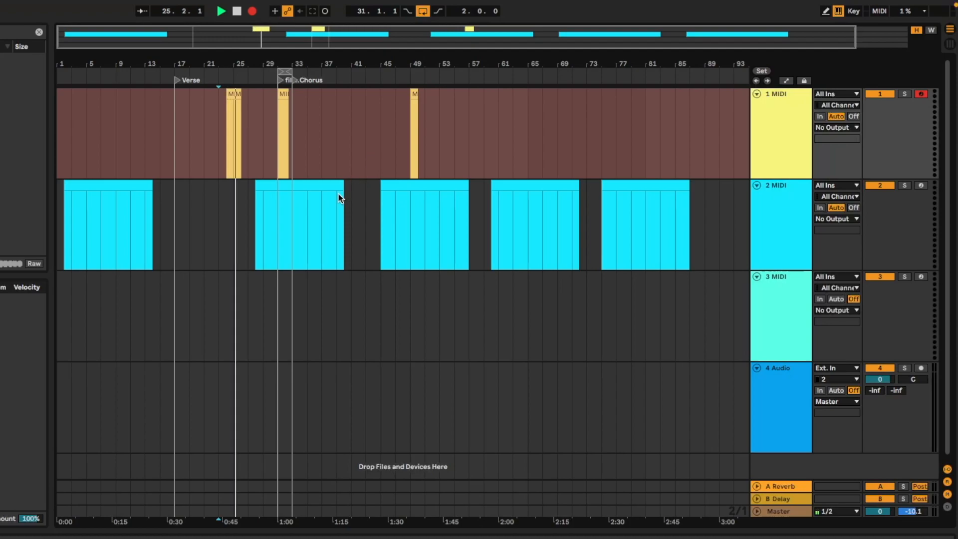
key(space)
click(261, 134)
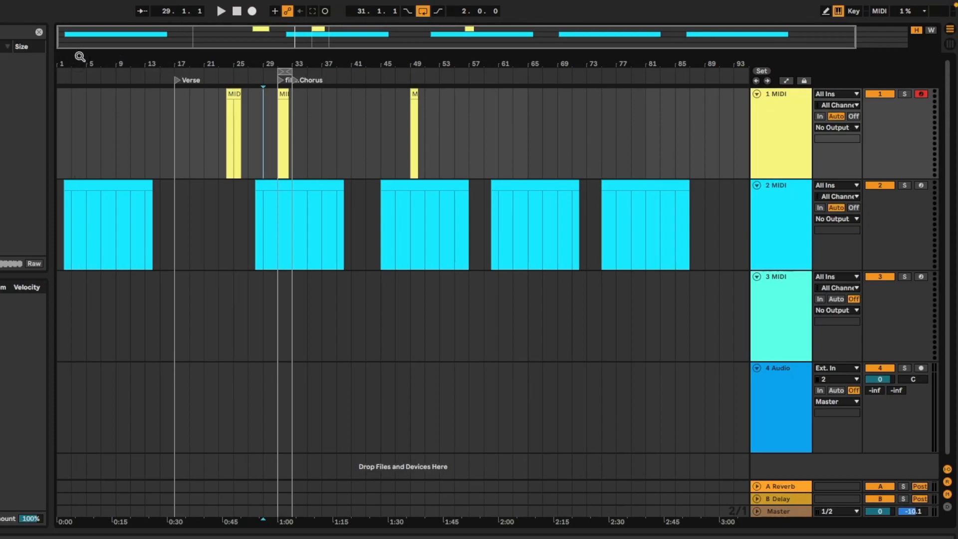
Step: Select the arrangement from bar 1 to bar 87 across tracks 1 to 3
mouse_move(80, 56)
mouse_down()
mouse_move(82, 90)
mouse_move(83, 70)
mouse_up()
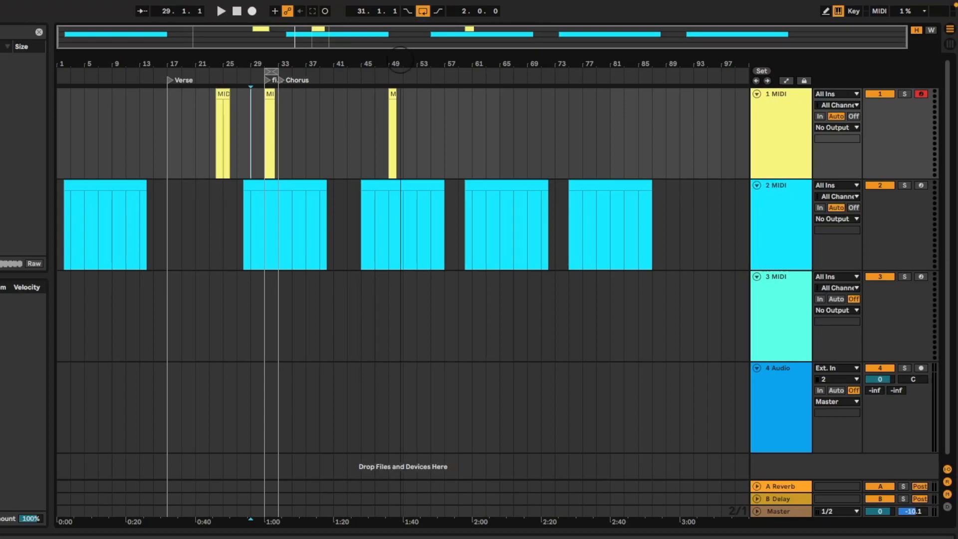
click(655, 181)
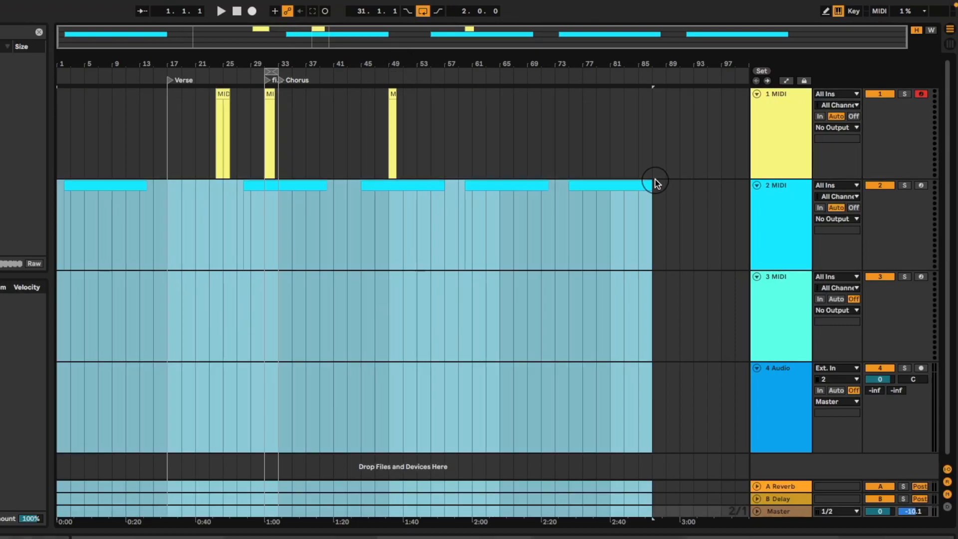
click(669, 352)
drag(652, 316, 57, 135)
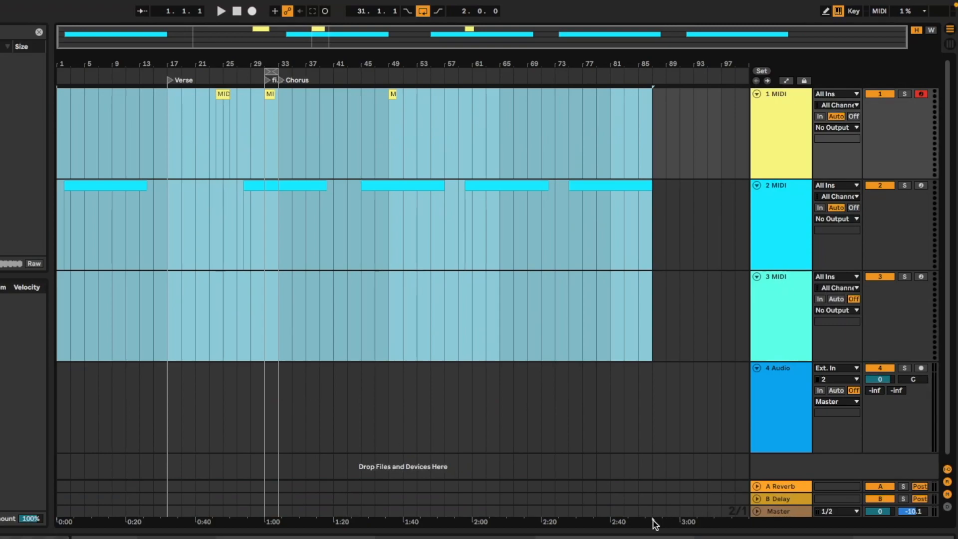
drag(646, 61, 638, 305)
mouse_move(611, 64)
mouse_down()
mouse_move(612, 157)
mouse_move(611, 65)
mouse_up()
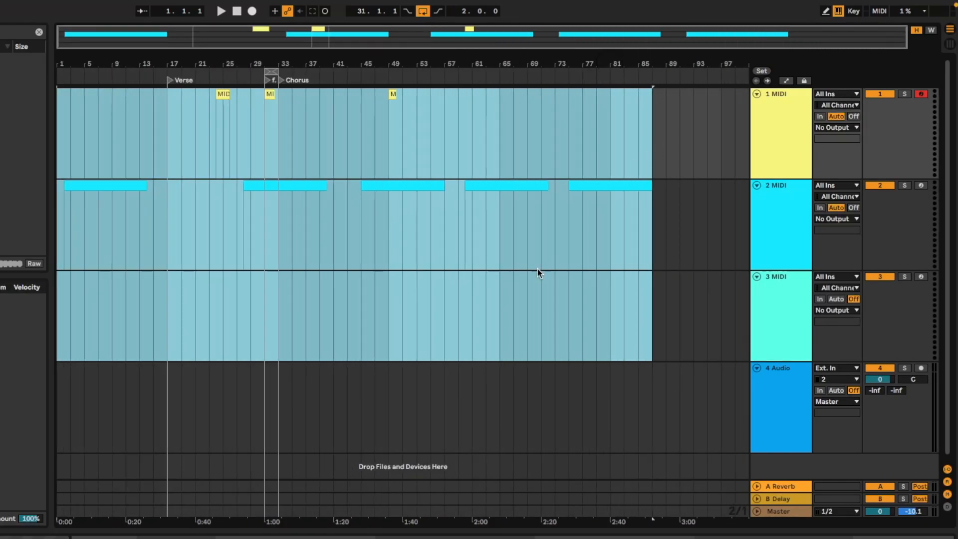
Step: Select bars 1 to 87 on track 1 MIDI, review the Export Audio/Video settings for that range, and cancel the export
click(653, 133)
drag(656, 119, 56, 122)
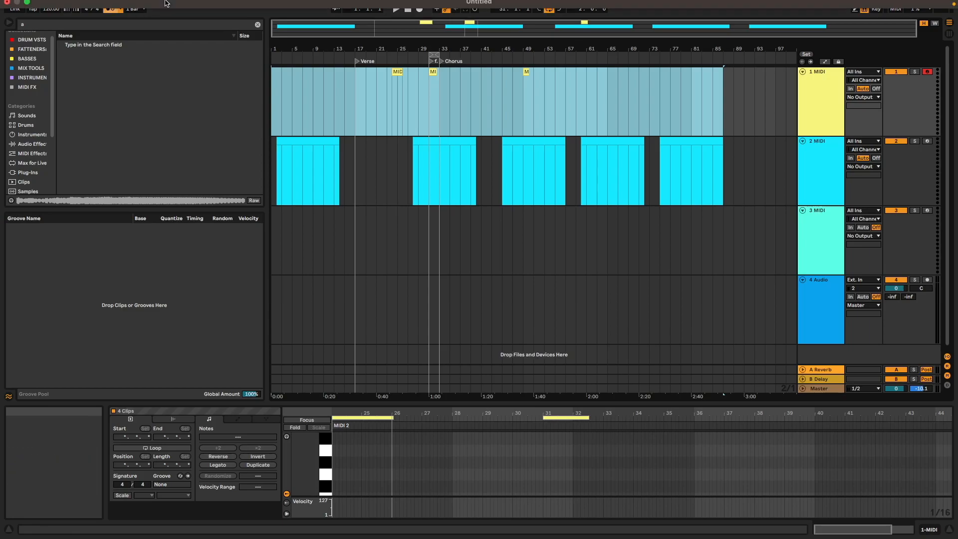
click(56, 6)
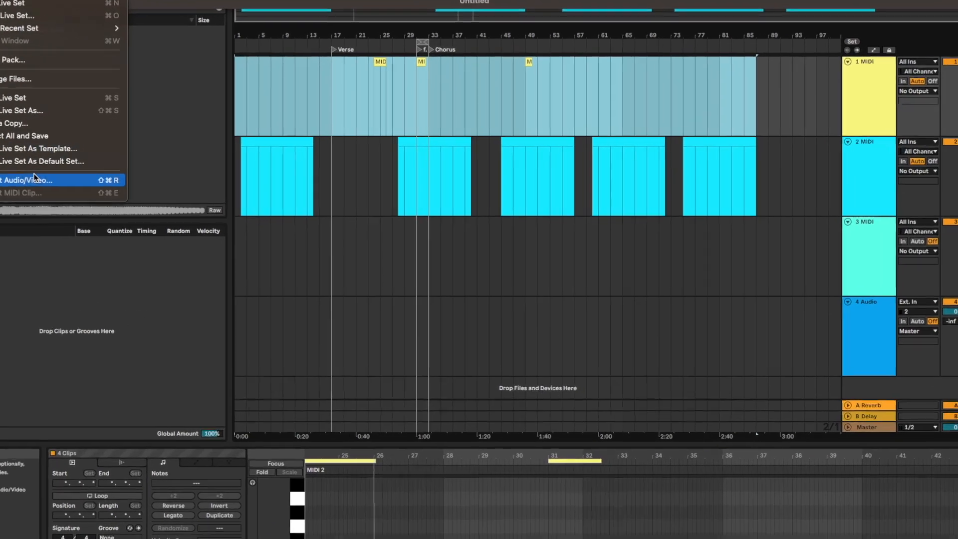
click(81, 174)
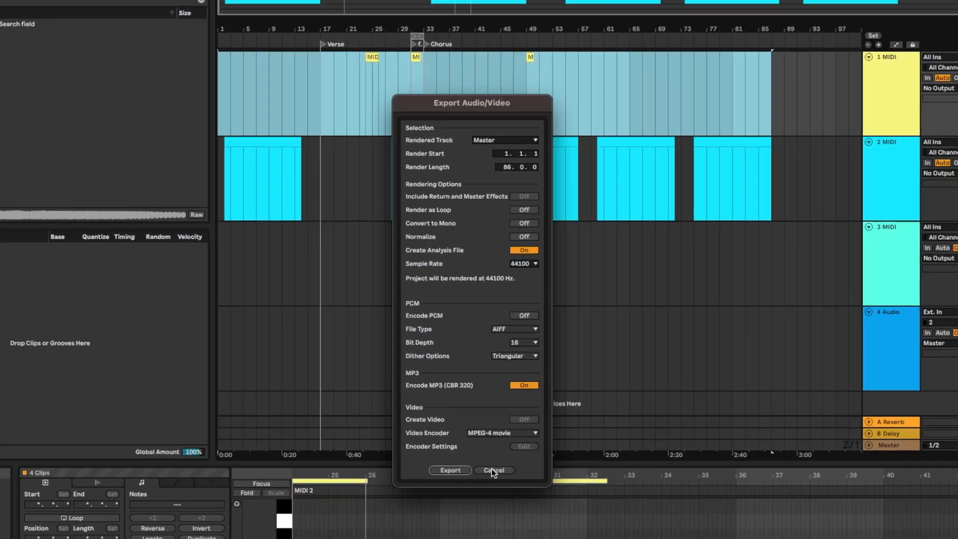
click(494, 469)
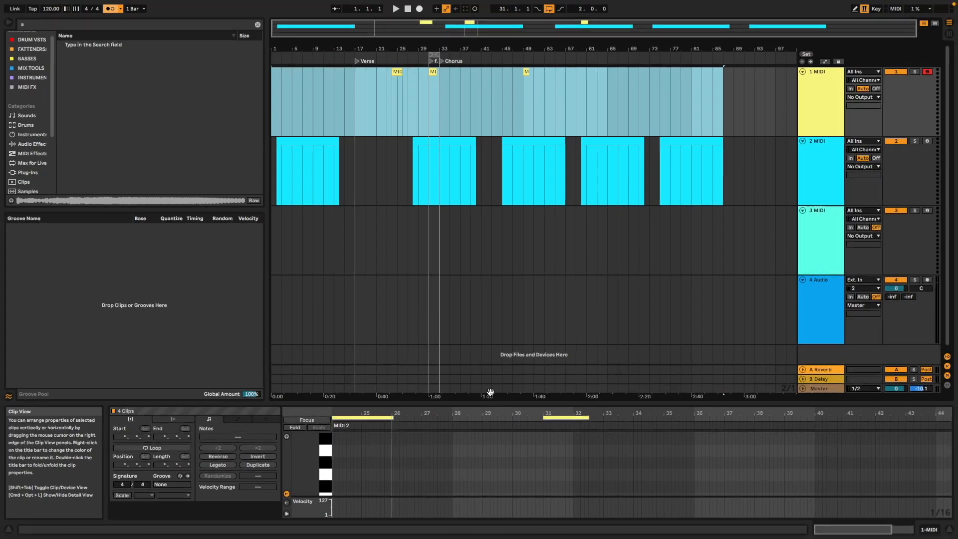
Step: Set the arrangement loop to the length of the first clip on track 2 MIDI
click(182, 209)
key(plus)
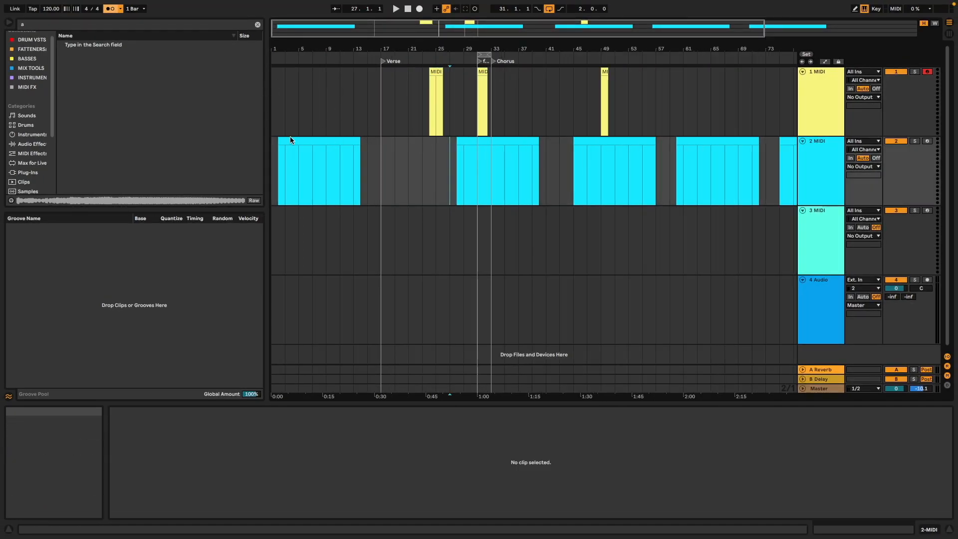
click(310, 140)
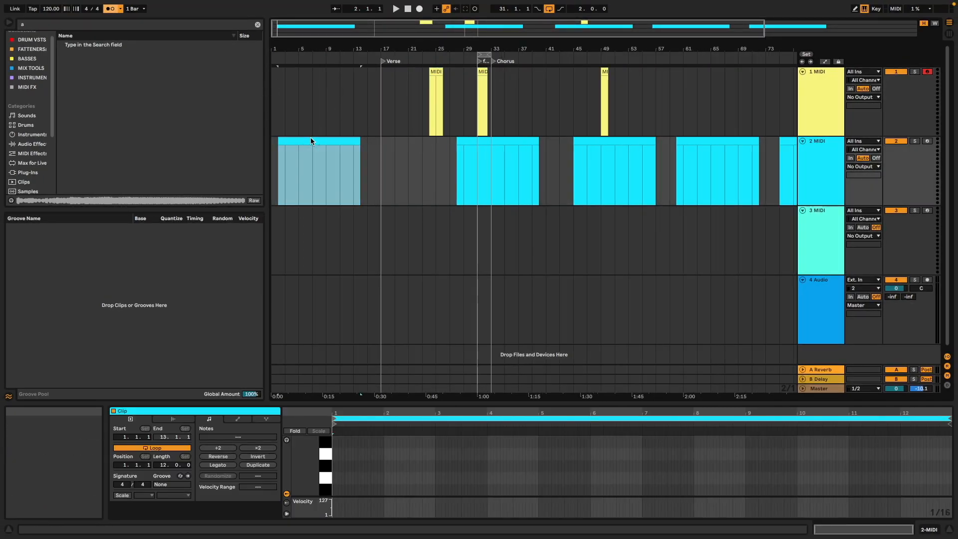
key(super+l)
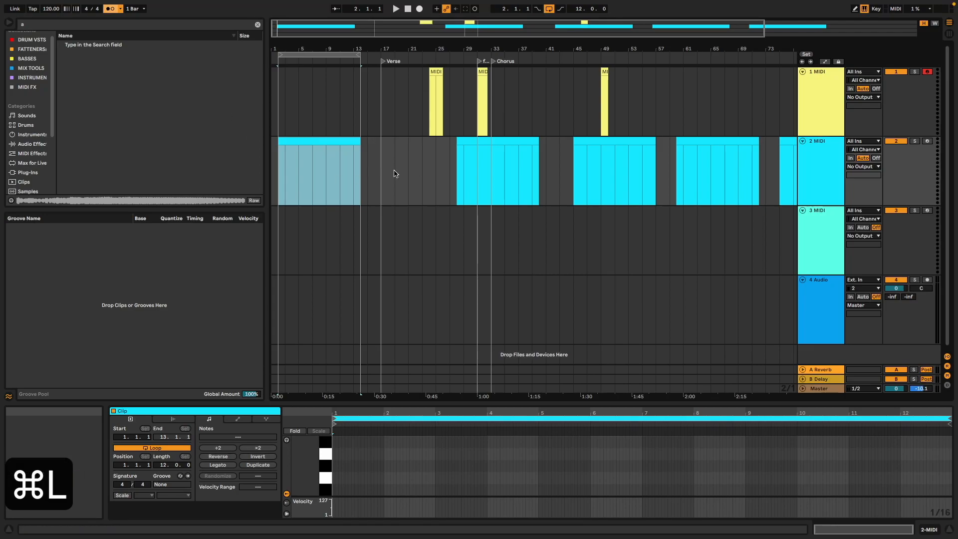
Step: Move the loop brace to start at bar 39 and resize it to 8 bars
click(324, 56)
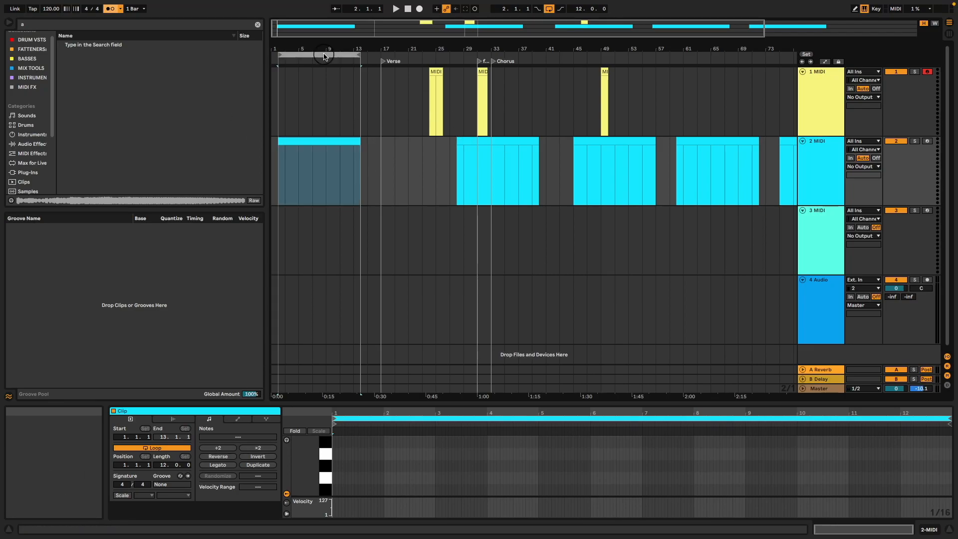
drag(324, 56, 480, 60)
drag(406, 61, 454, 85)
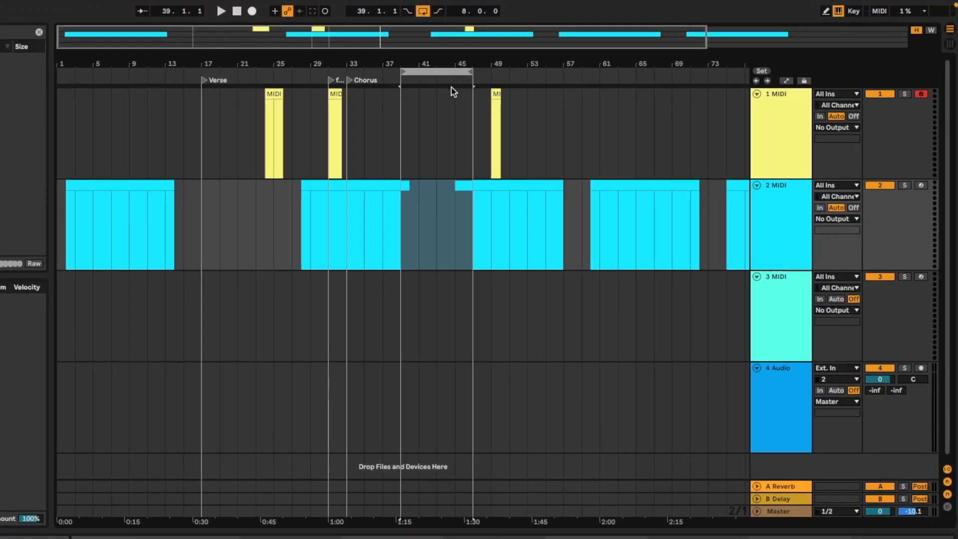
Step: Narrow and widen the arrangement's grid spacing, leaving it at 2 bars
drag(91, 59, 139, 57)
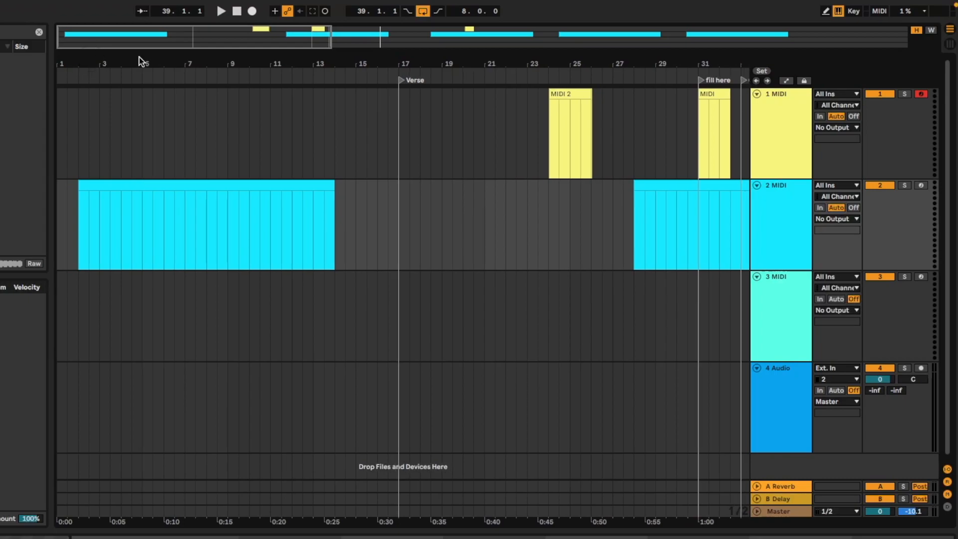
key(super+2)
key(super+2)
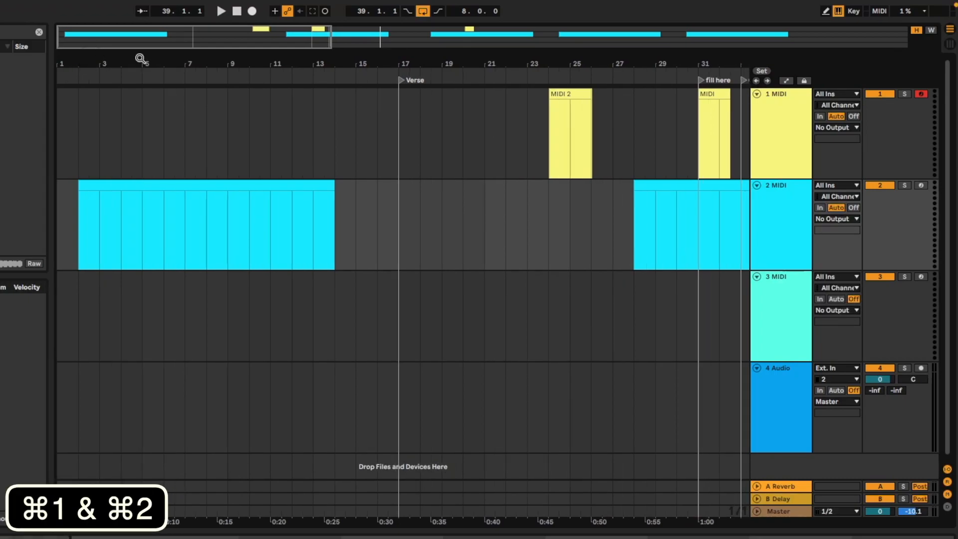
key(super+1)
key(super+2)
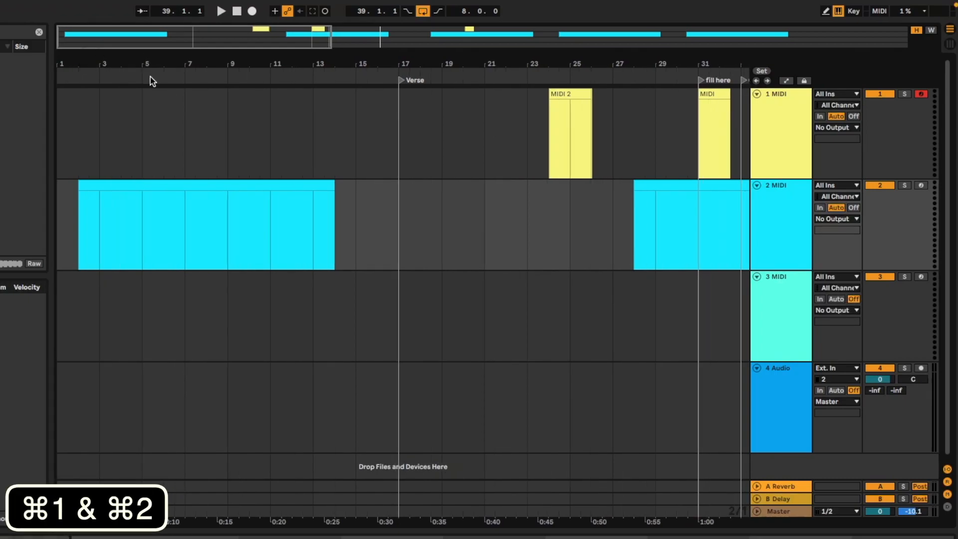
Step: Make the first clip on track 2 MIDI span from bar 1 to bar 9
click(145, 182)
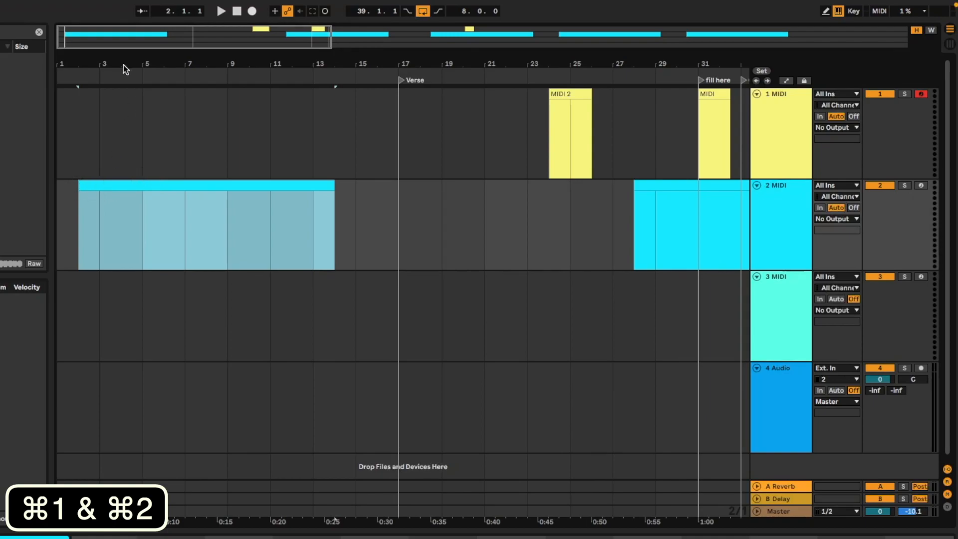
drag(124, 65, 124, 50)
click(285, 181)
drag(286, 181, 59, 188)
drag(137, 183, 116, 189)
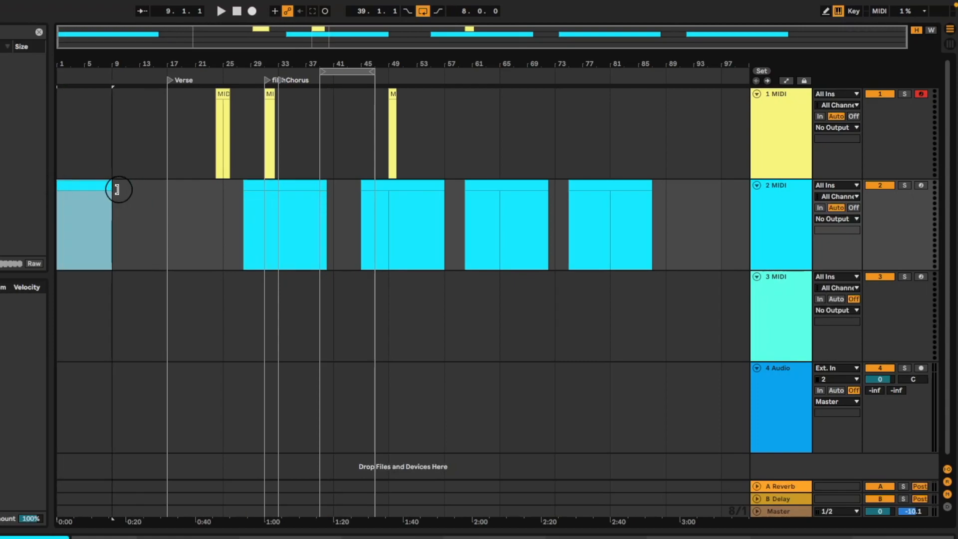
Step: Duplicate the 8-bar clip repeatedly along track 2 MIDI until the copies reach bar 57
key(super+d)
key(super+d)
key(super+d)
key(super+d)
key(super+d)
key(super+d)
key(super+d)
key(super+d)
key(super+d)
key(super+d)
key(super+d)
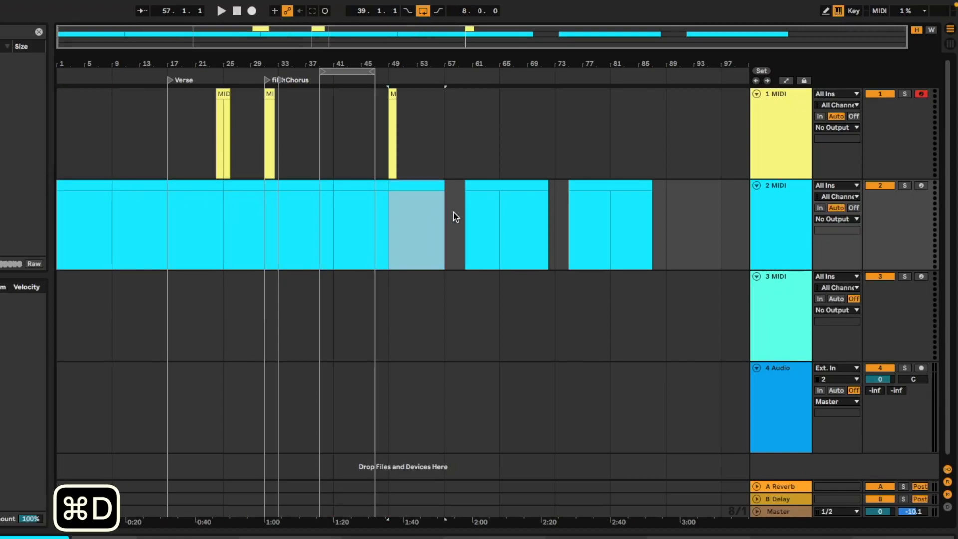
Step: Color the clips at bars 1 and 17 on track 2 MIDI orange, and the clip at bar 25 green
right_click(90, 184)
click(119, 393)
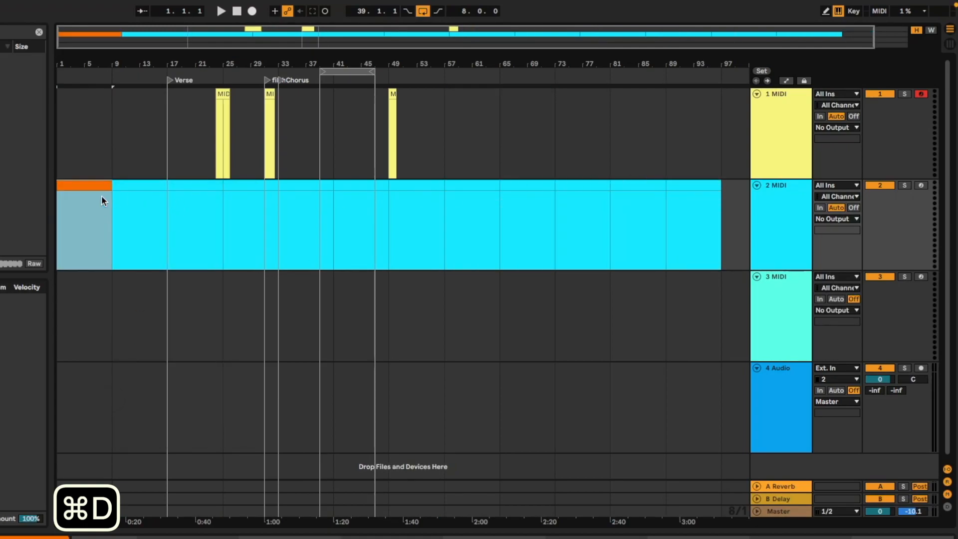
click(202, 195)
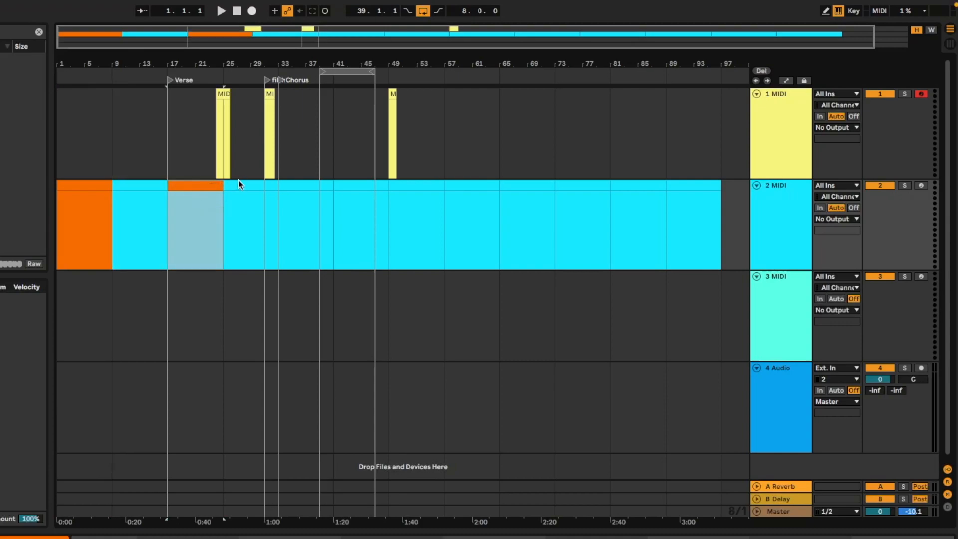
click(263, 184)
right_click(263, 184)
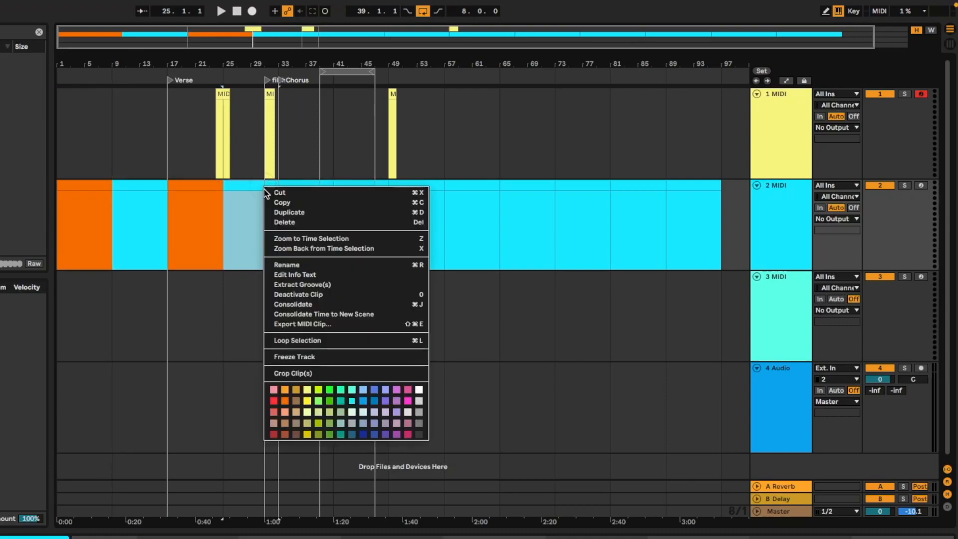
click(320, 403)
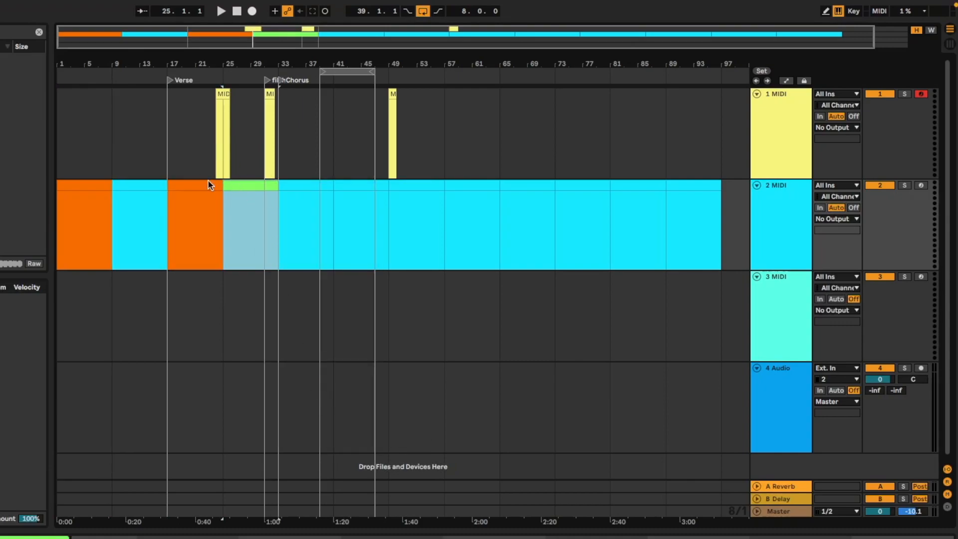
Step: Color the track 2 MIDI clip at bar 41 pink, and the first clip on track 1 MIDI pale green
click(349, 182)
right_click(348, 182)
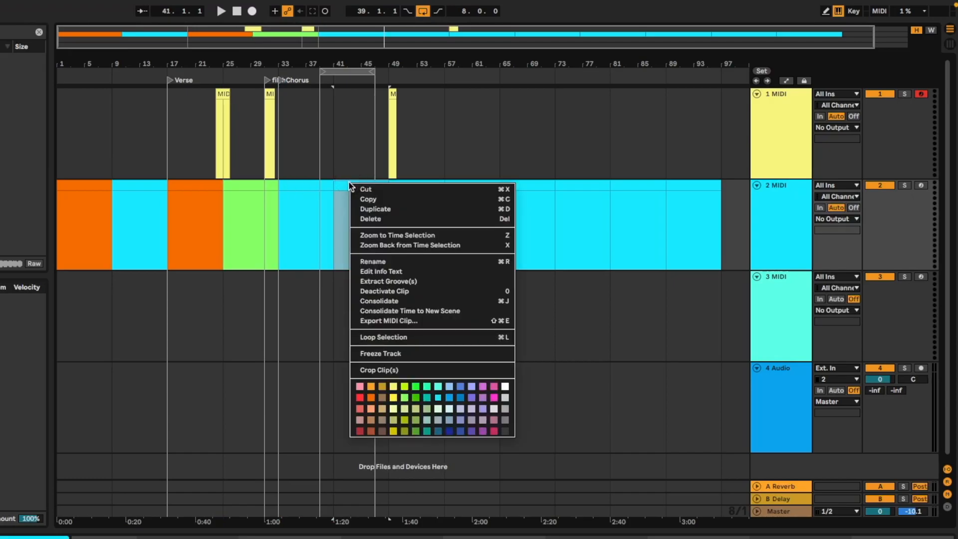
click(494, 398)
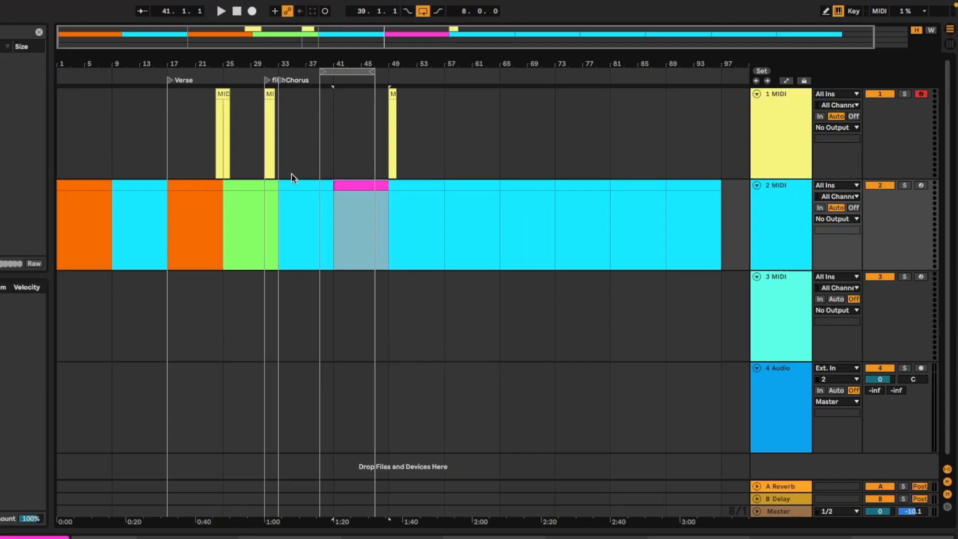
click(225, 96)
right_click(225, 96)
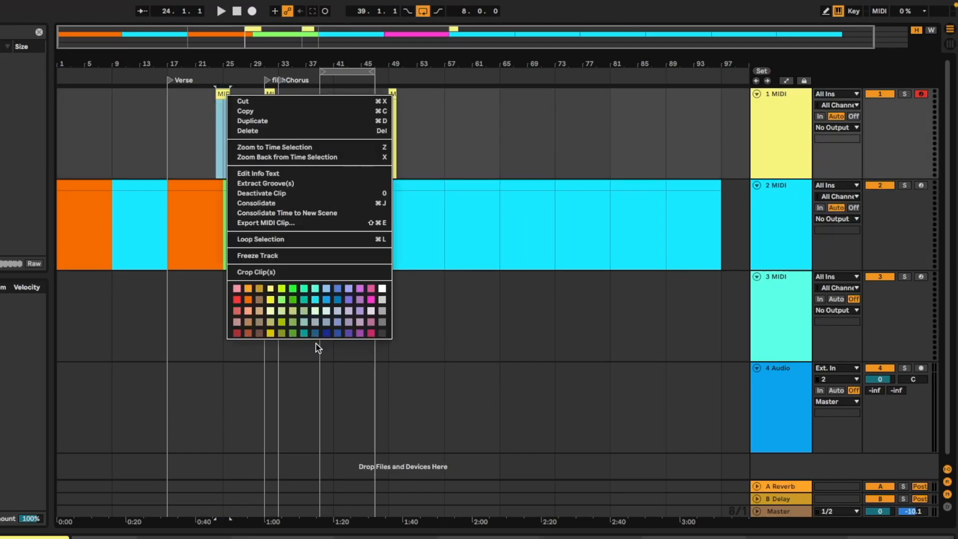
click(316, 310)
click(476, 151)
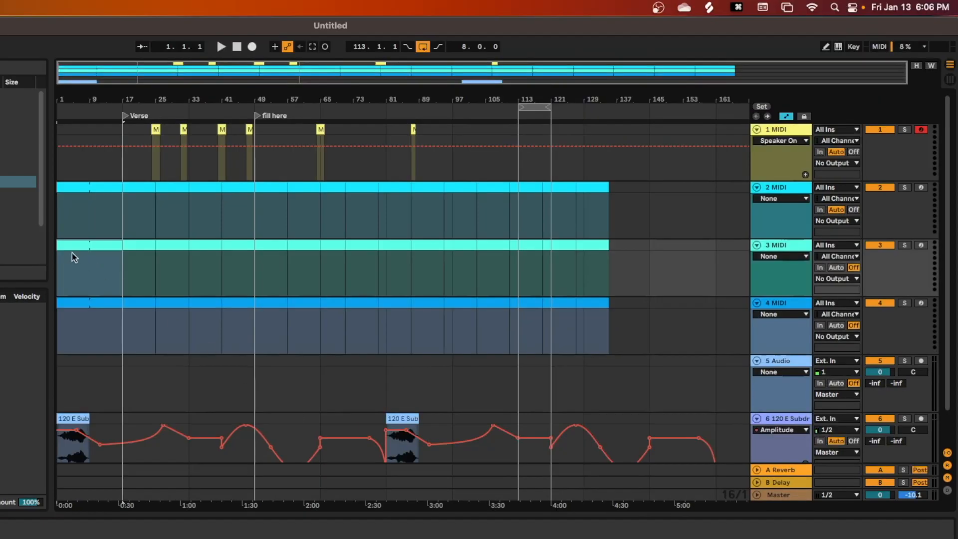
Step: Rename the first clip on track 3 MIDI to "New name" and the first audio clip on track 6 to "Bassline"
click(88, 245)
key(super+r)
text(N)
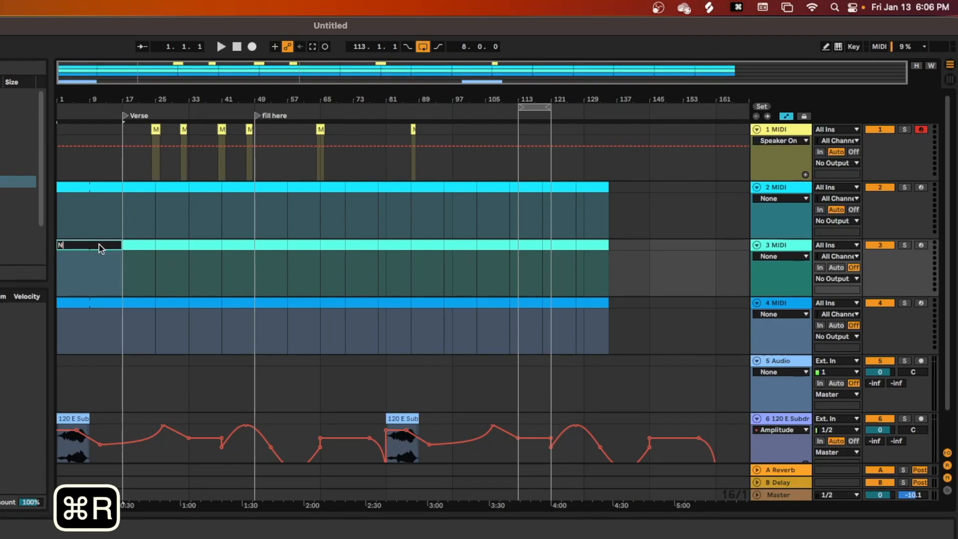
text(ew name)
click(77, 425)
key(super+r)
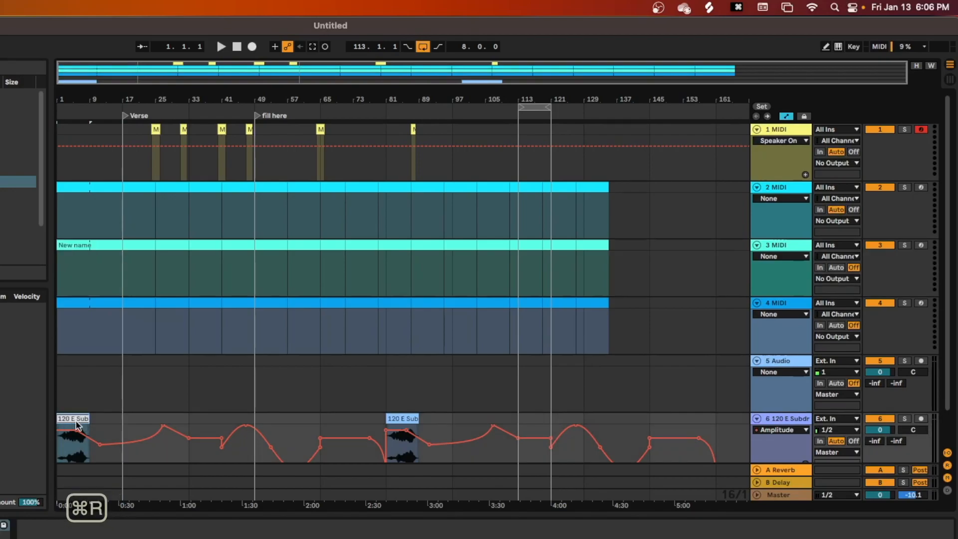
text(Bassline)
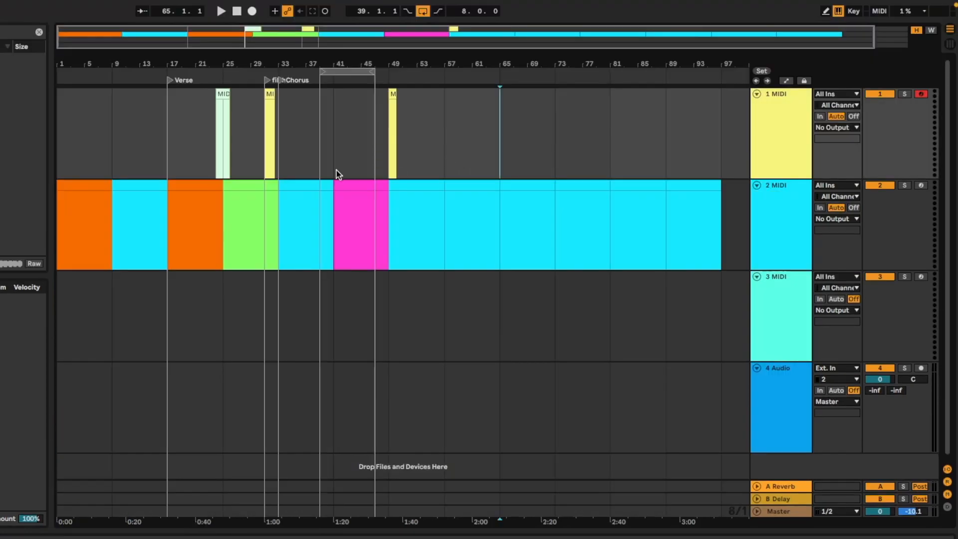
Step: Select the adjacent clips at bars 1 and 9 on track 2 MIDI together
click(155, 183)
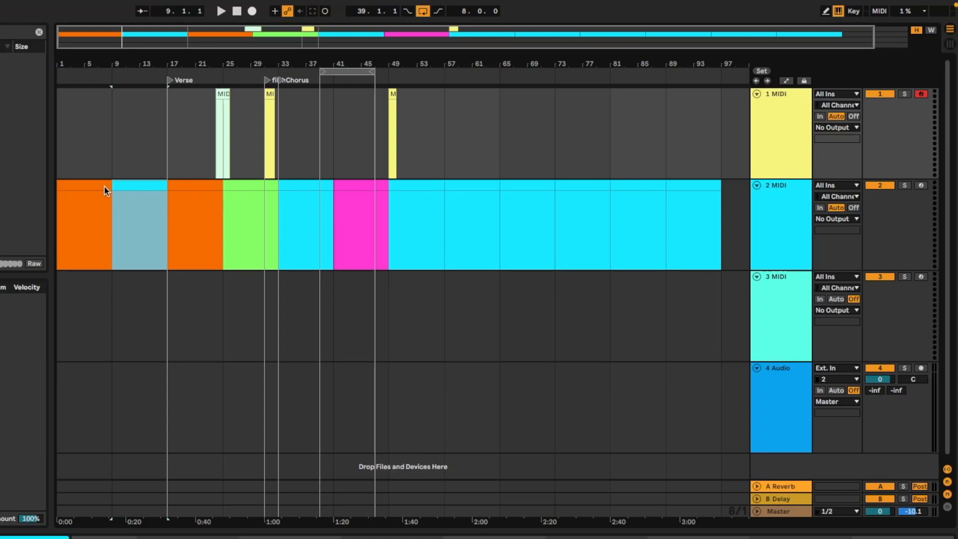
click(92, 192)
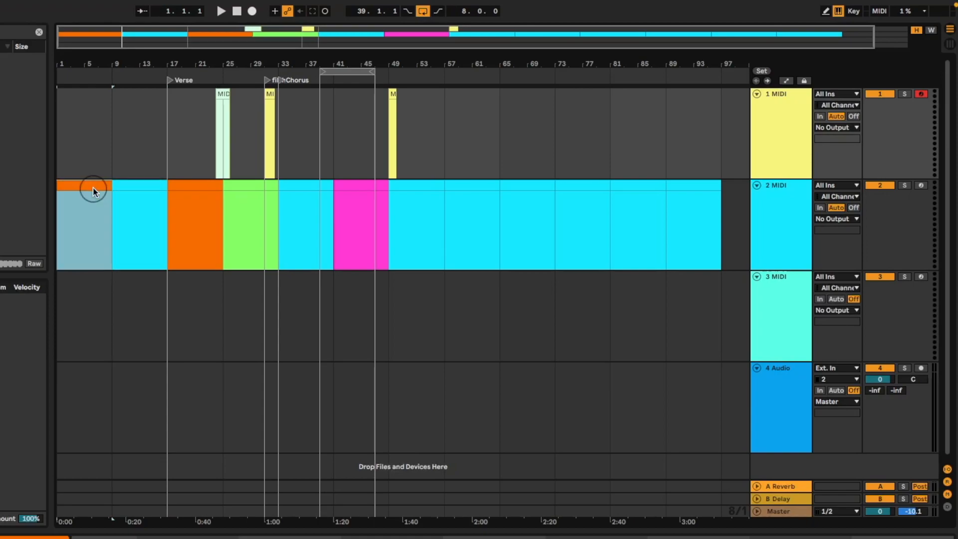
shift+click(142, 186)
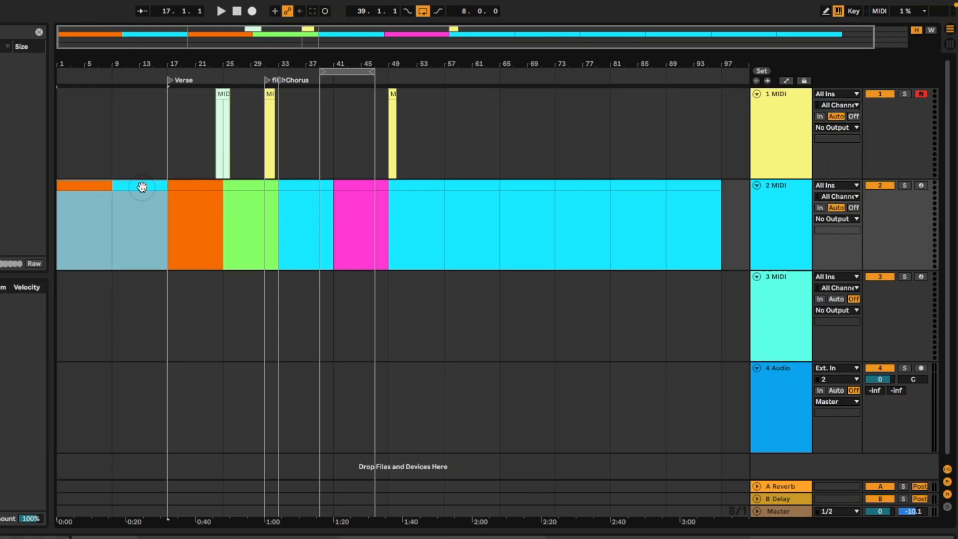
click(160, 190)
click(96, 185)
Step: Insert an empty MIDI clip spanning bars 1 to 9 on track 1 MIDI
drag(85, 185, 85, 164)
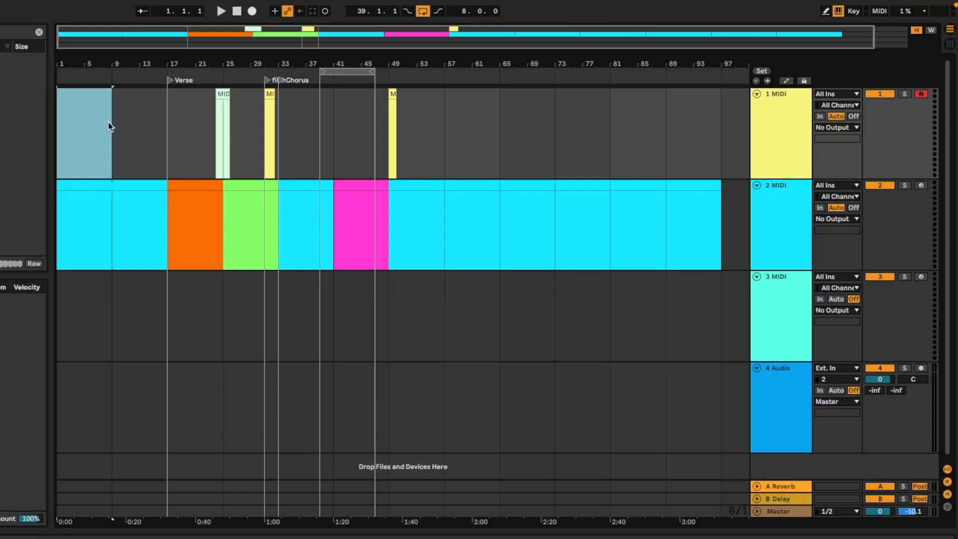
click(32, 116)
click(81, 98)
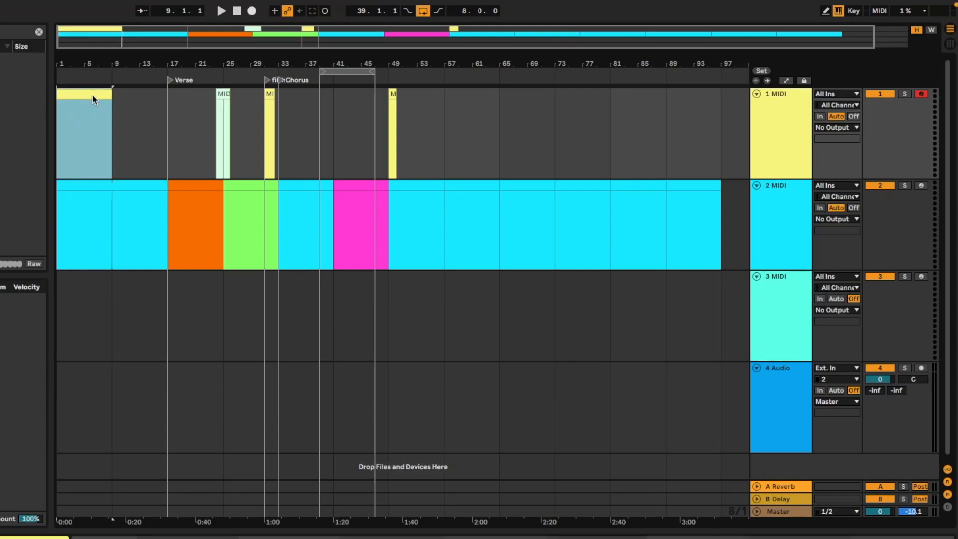
Step: Insert 8 bars and another 24 bars of silence at the start of the arrangement, and undo both insertions
drag(119, 116, 41, 116)
key(super+i)
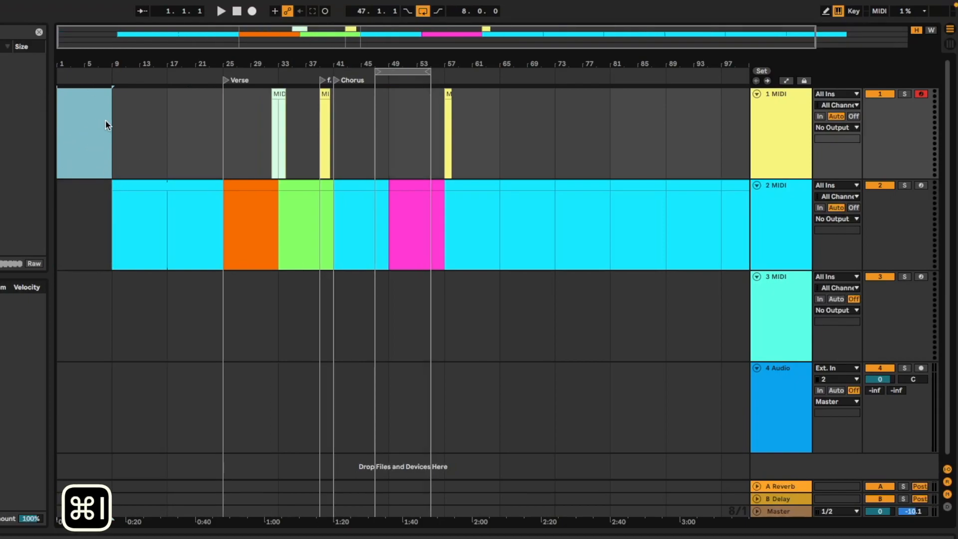
drag(223, 122, 31, 122)
key(super+i)
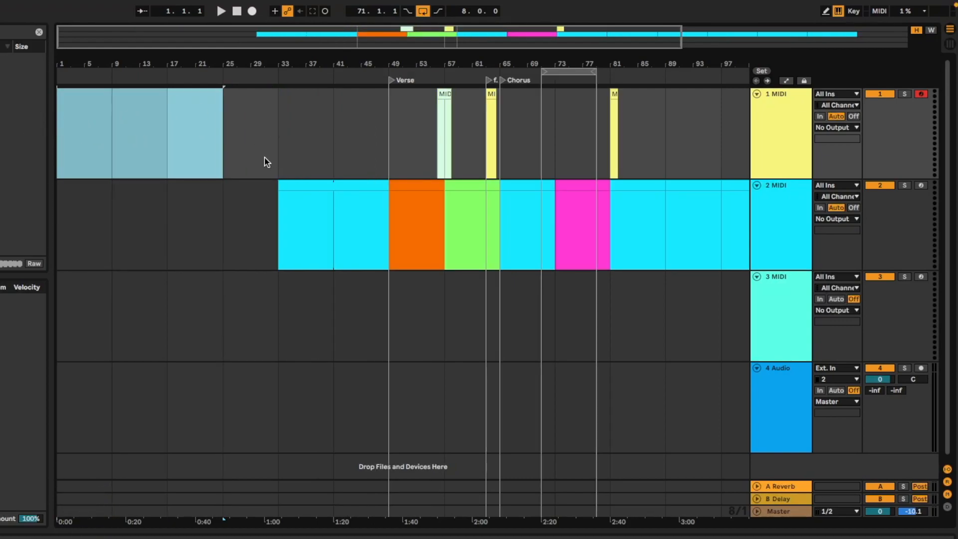
key(super+z)
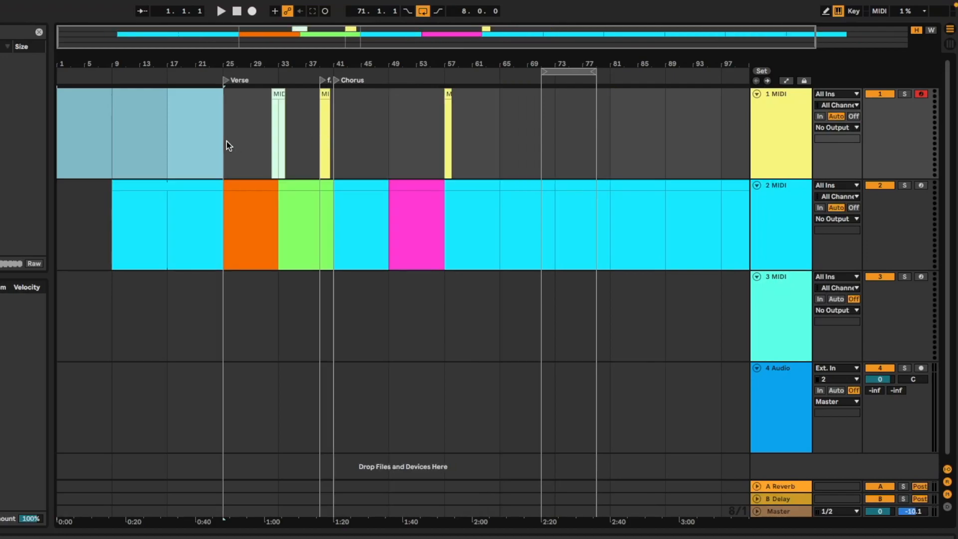
key(super+z)
Step: Copy the orange clip at bar 17 and paste it with its time at bar 33, shifting the following material back
click(194, 193)
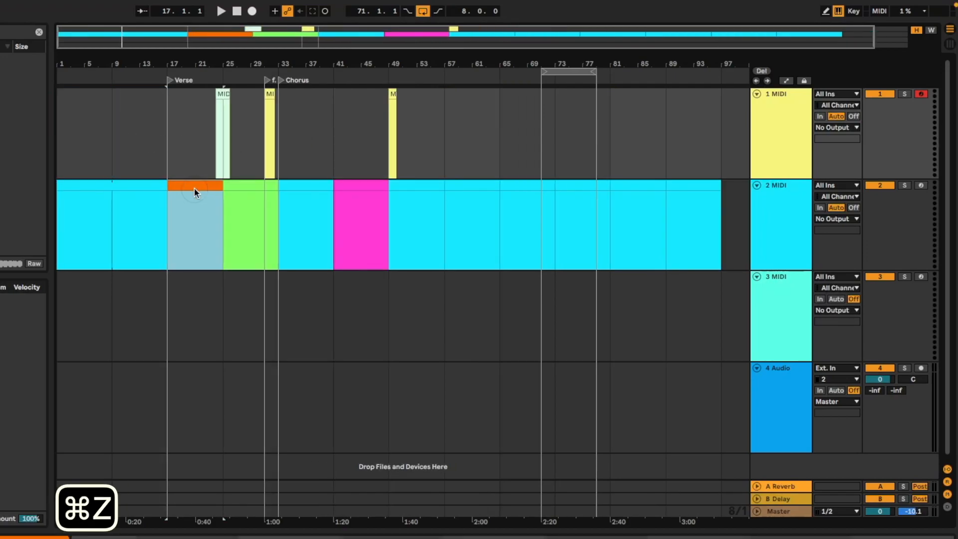
key(super+c)
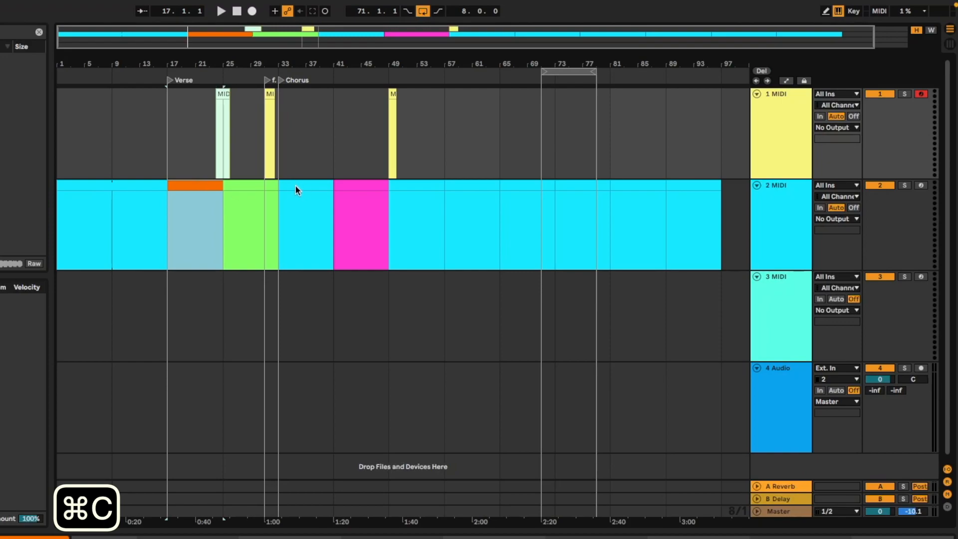
click(296, 186)
key(super+shift+v)
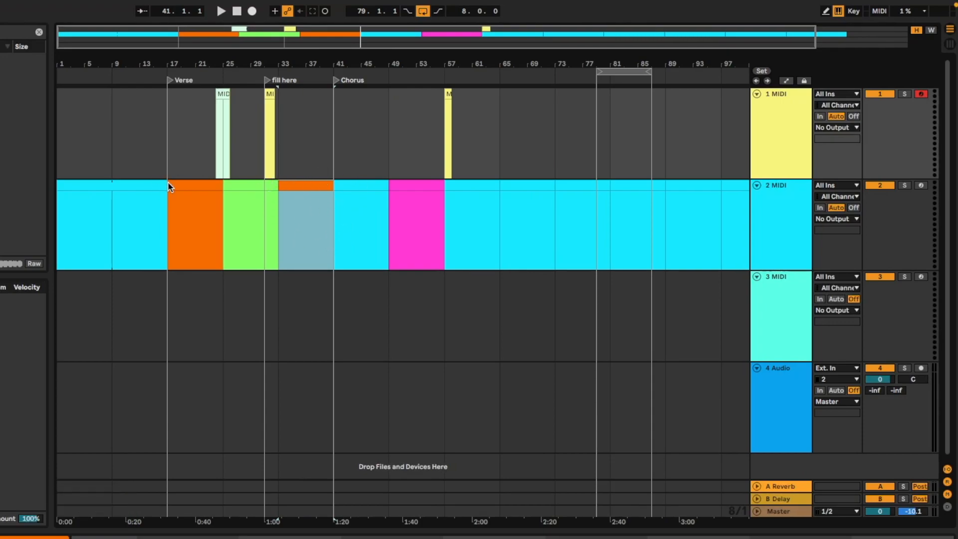
Step: Copy bars 17 to 31 across all tracks and paste that section as inserted time at bar 41
click(163, 118)
drag(186, 210, 266, 504)
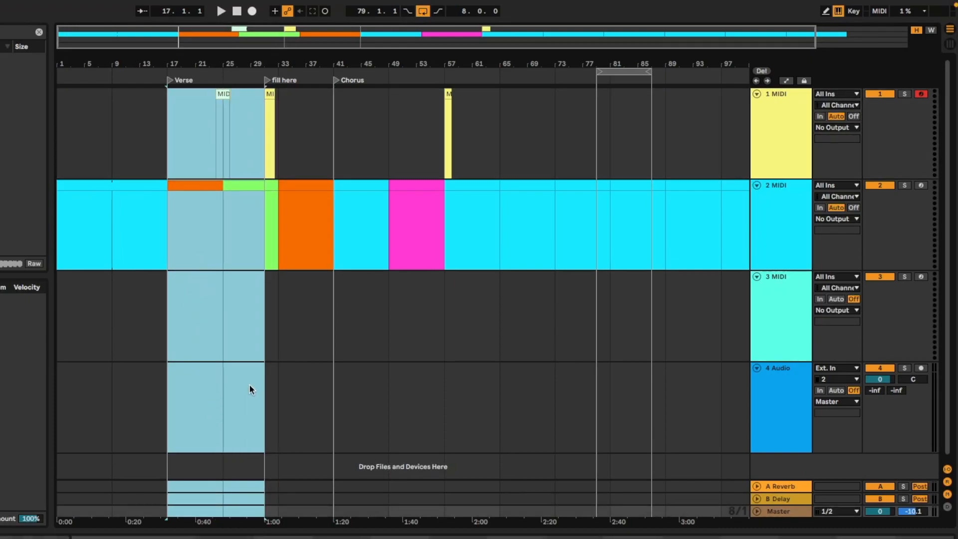
key(ctrl+c)
click(333, 129)
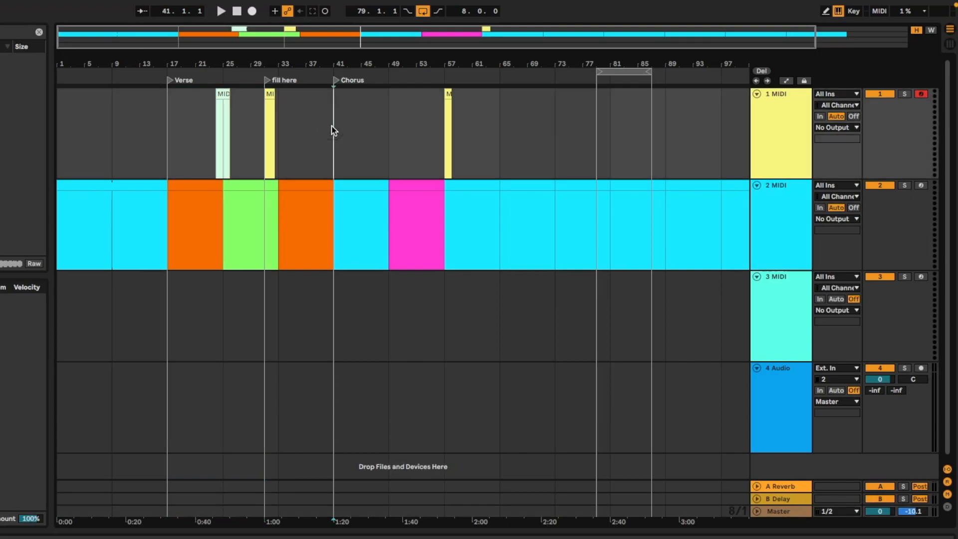
key(ctrl+shift+v)
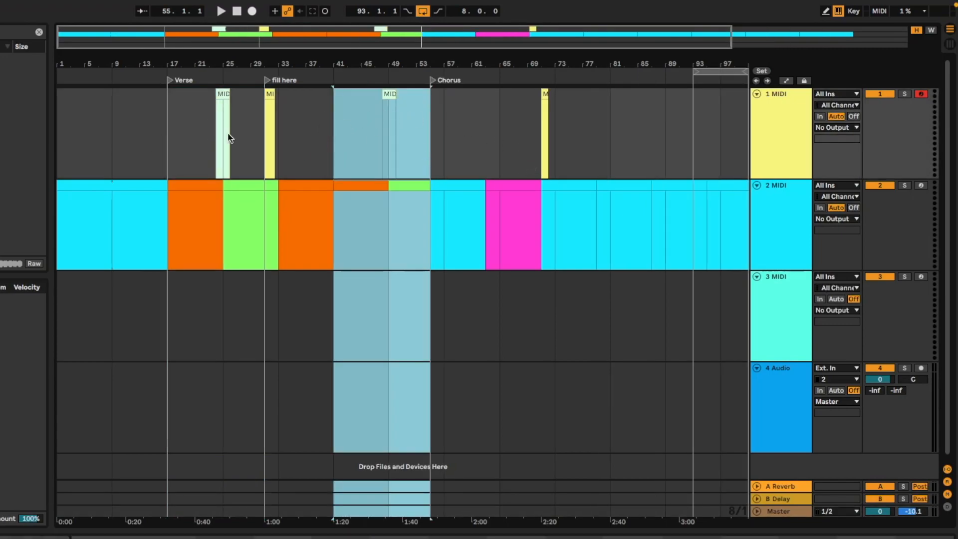
Step: Select all four tracks and assign each track's color to its clips
click(777, 122)
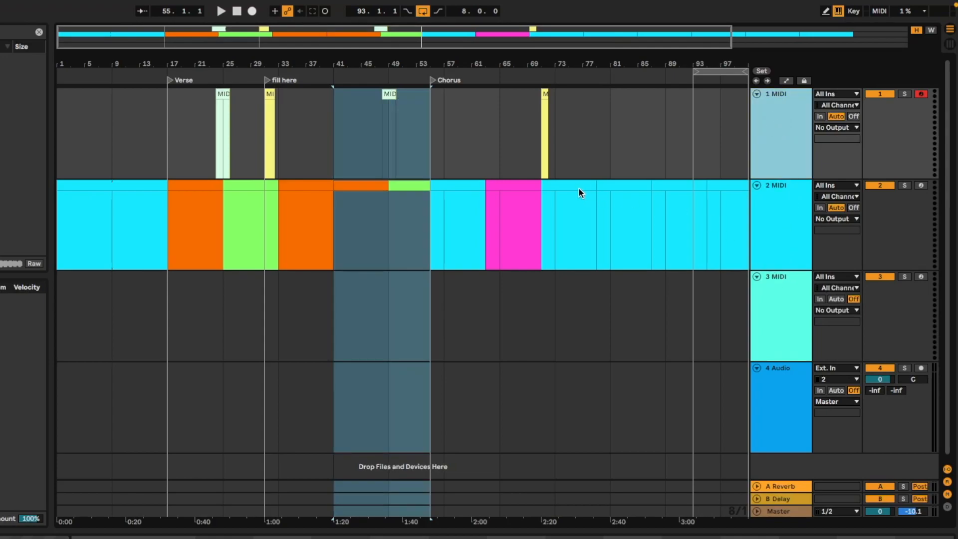
scroll(579, 188, down, 1)
drag(250, 58, 210, 56)
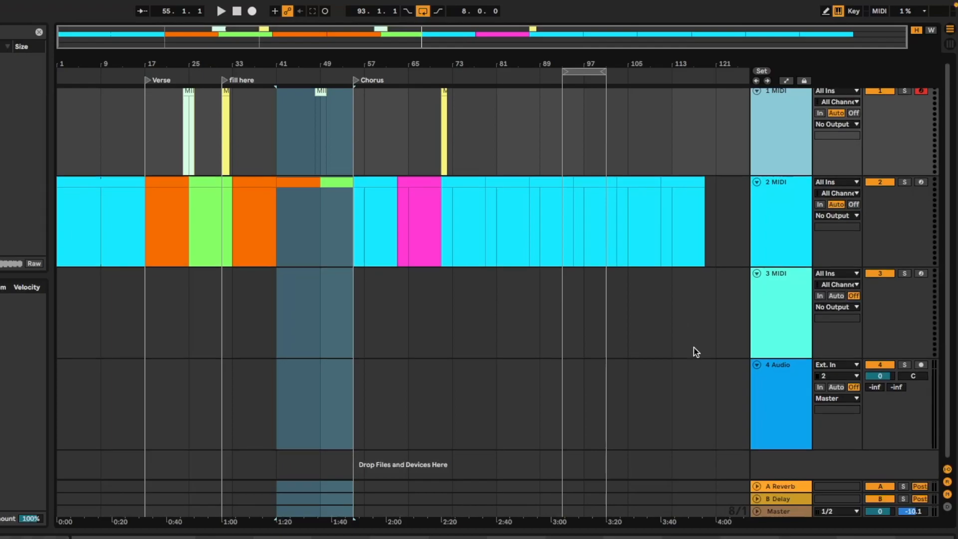
shift+click(785, 385)
right_click(777, 299)
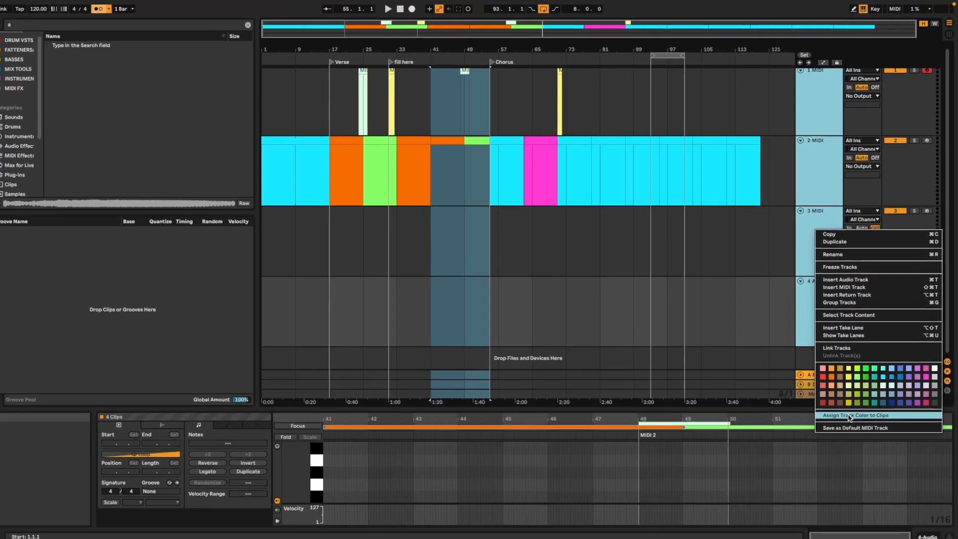
click(770, 323)
click(822, 291)
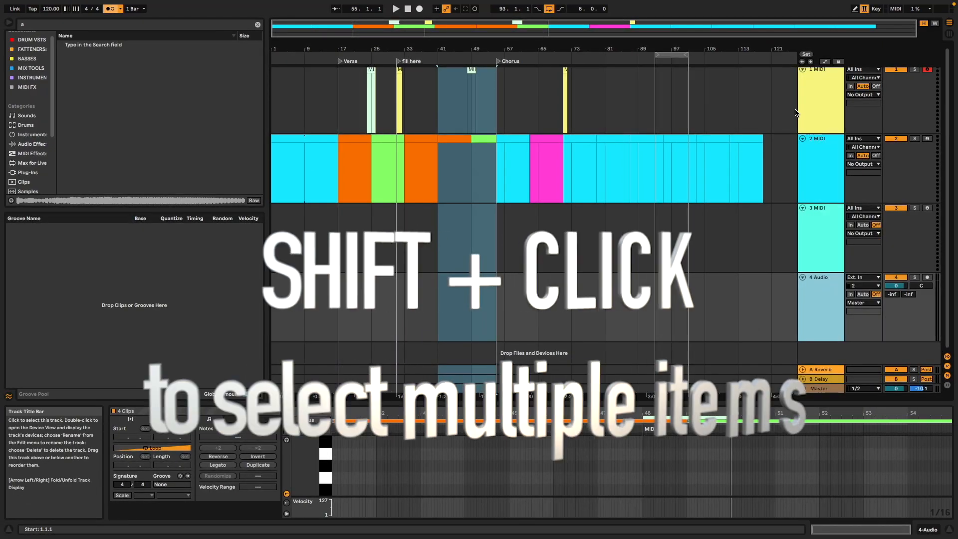
shift+click(826, 104)
right_click(828, 103)
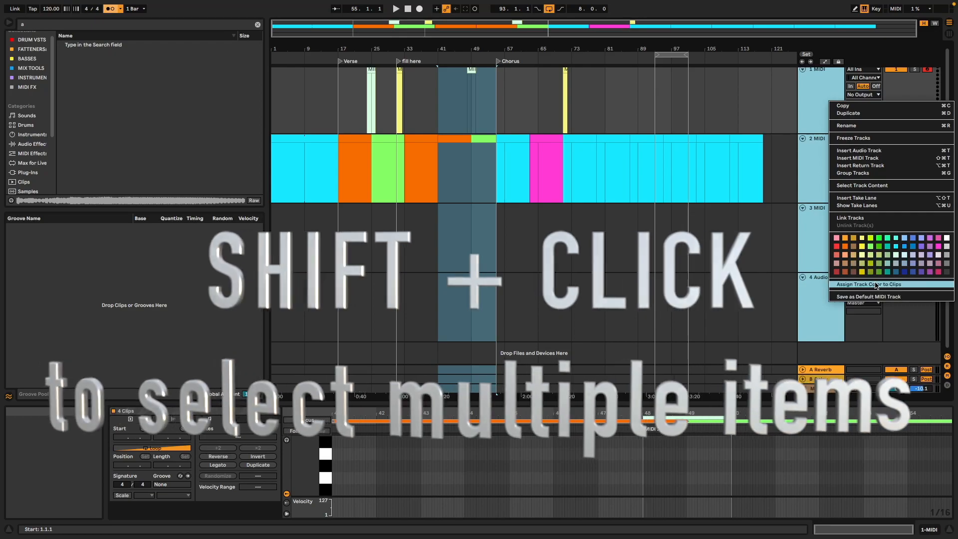
click(869, 284)
click(404, 100)
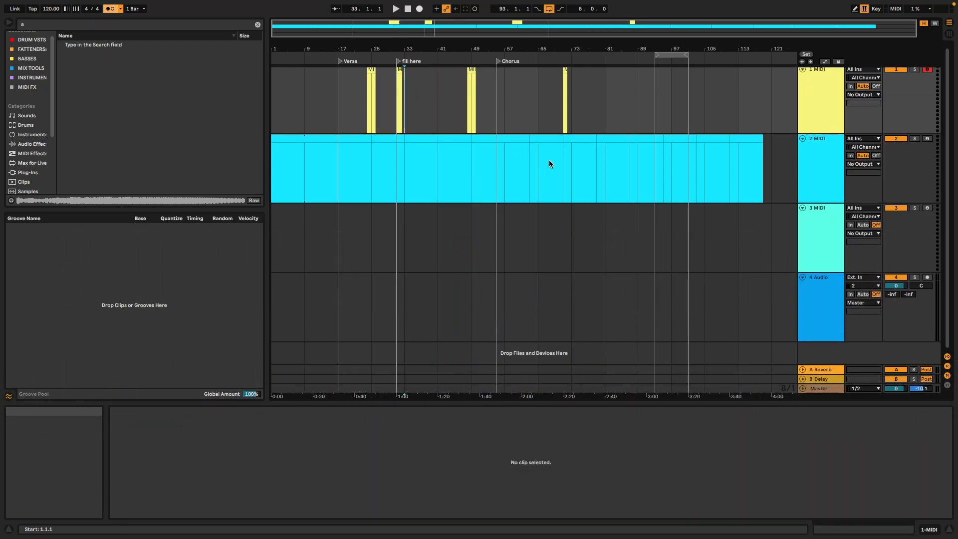
Step: Select every clip on track 2 MIDI and copy them onto tracks 3 and 4
click(736, 149)
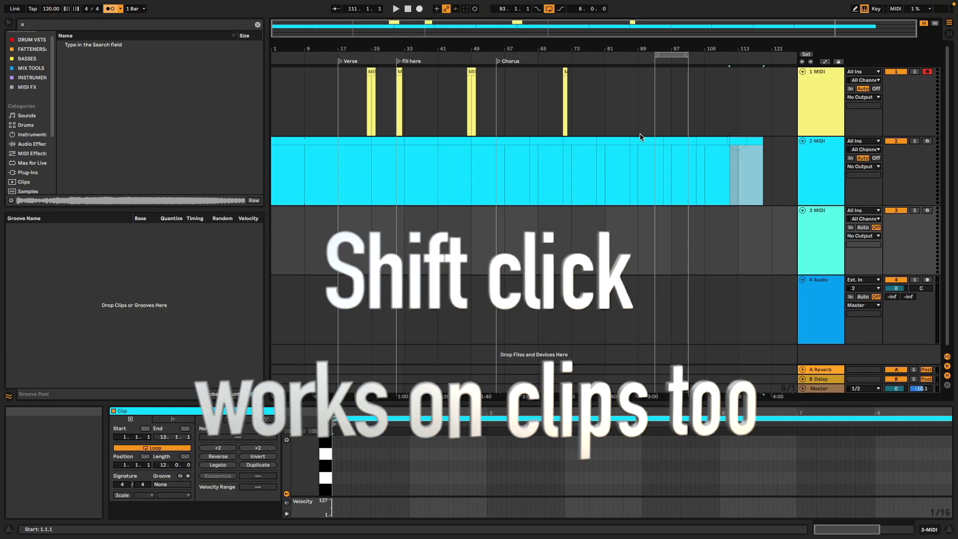
shift+click(289, 140)
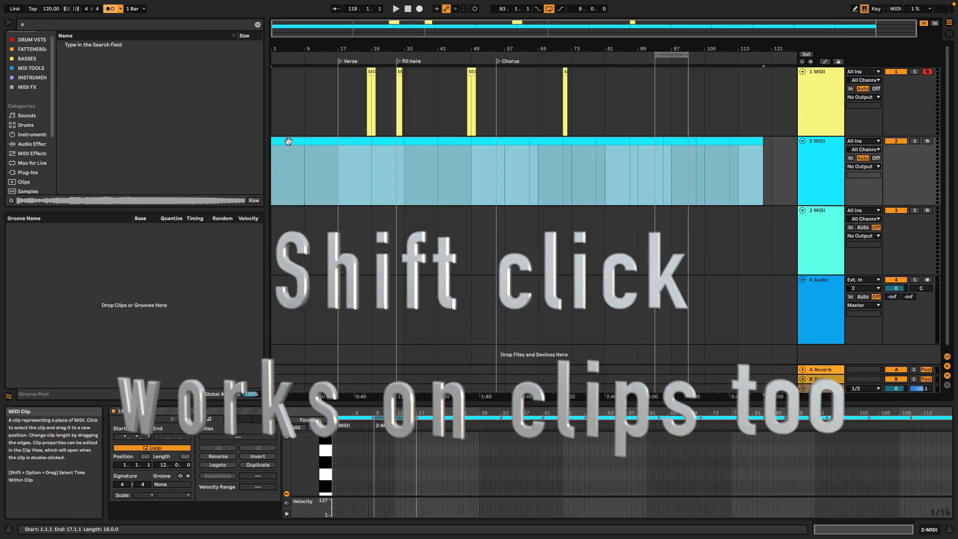
drag(287, 175, 308, 317)
Step: Assign the track colors to the copied clips on tracks 3 and 4 and clear the selection
click(819, 283)
right_click(820, 114)
click(859, 298)
right_click(826, 295)
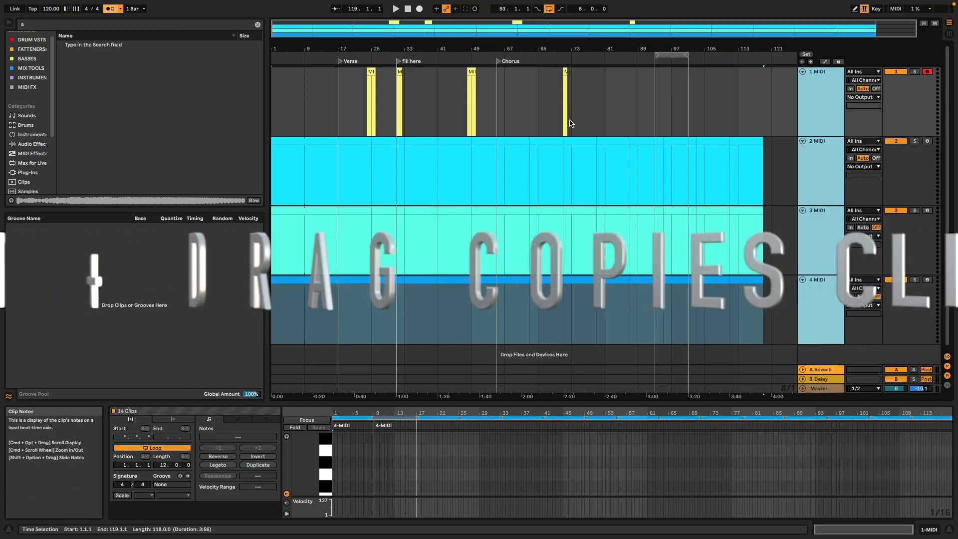
click(571, 123)
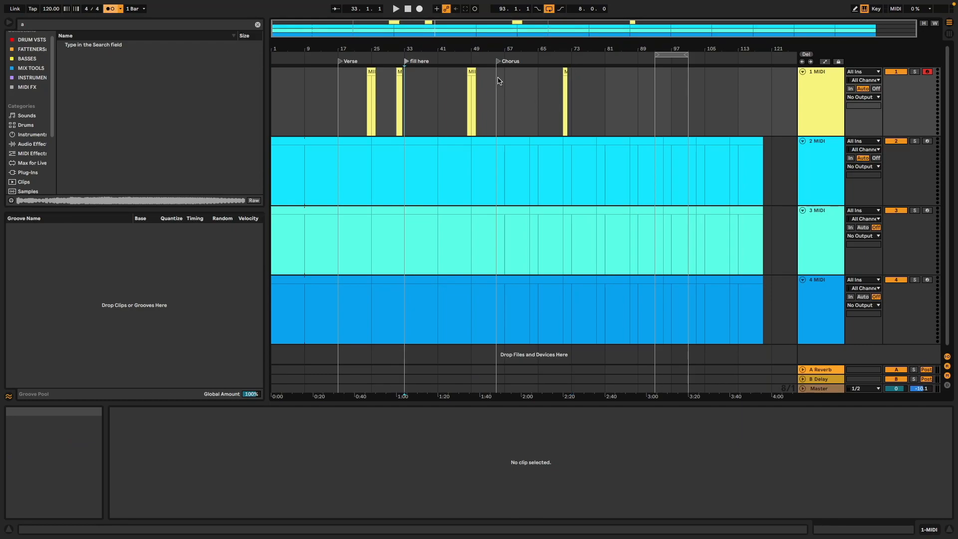
Step: Move the Chorus locator to bar 57 and shift the loop region to start at bar 81
drag(498, 61, 506, 61)
drag(673, 57, 621, 56)
click(299, 140)
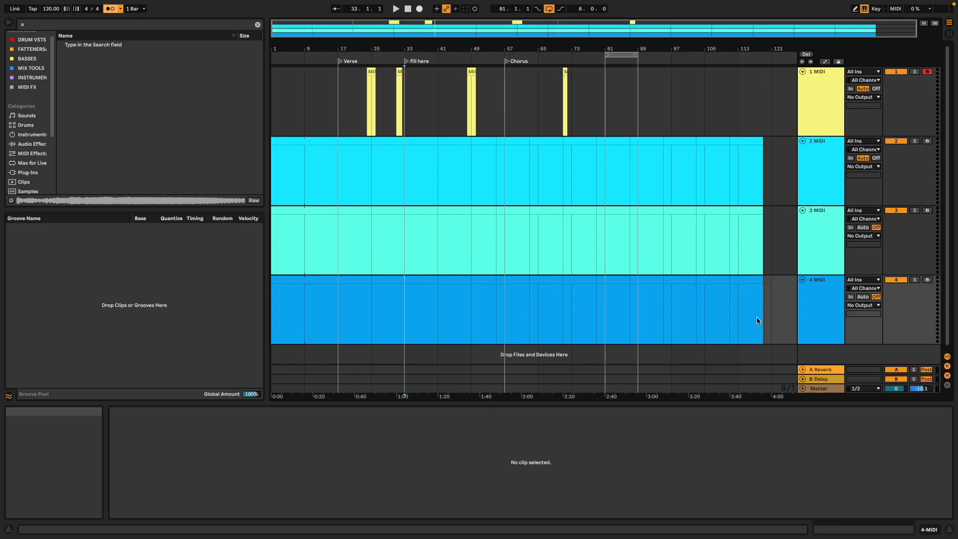
click(815, 310)
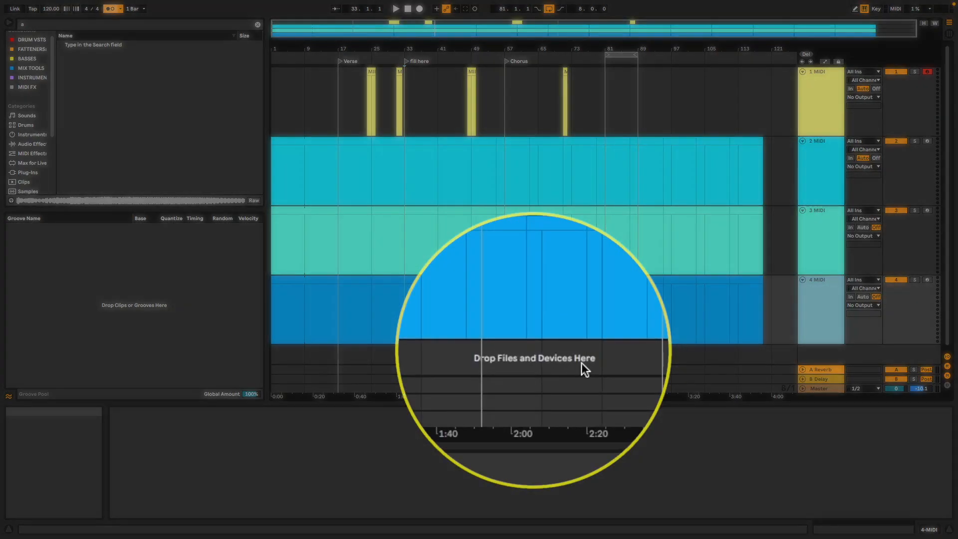
Step: Browse the Audio Effects and Plug-Ins categories, clear the browser search and expand the VST3 folder
click(28, 148)
scroll(30, 159, down, 2)
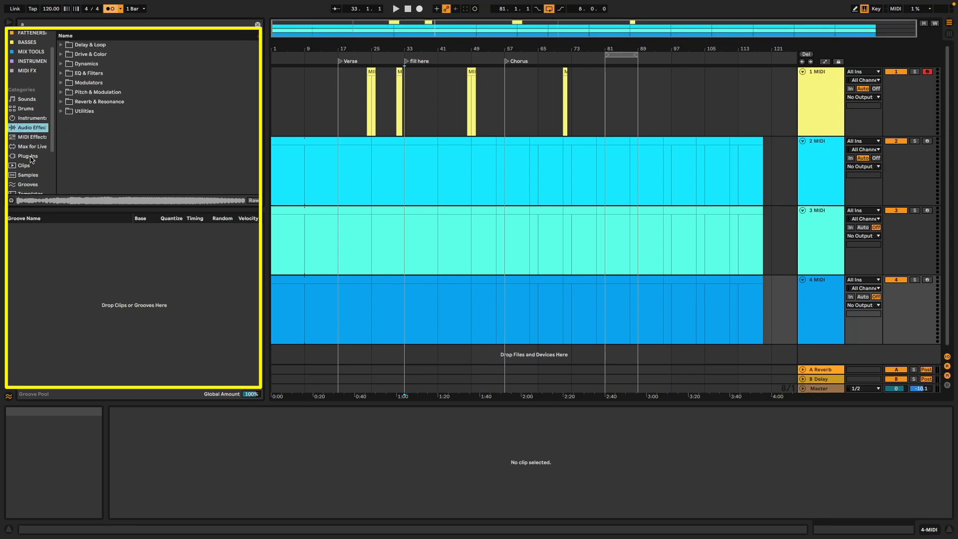
click(30, 157)
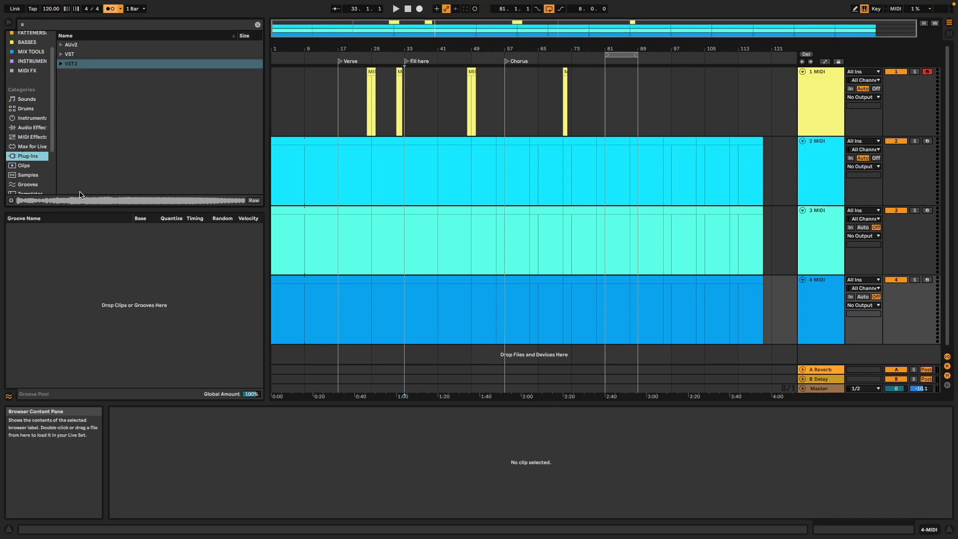
click(259, 24)
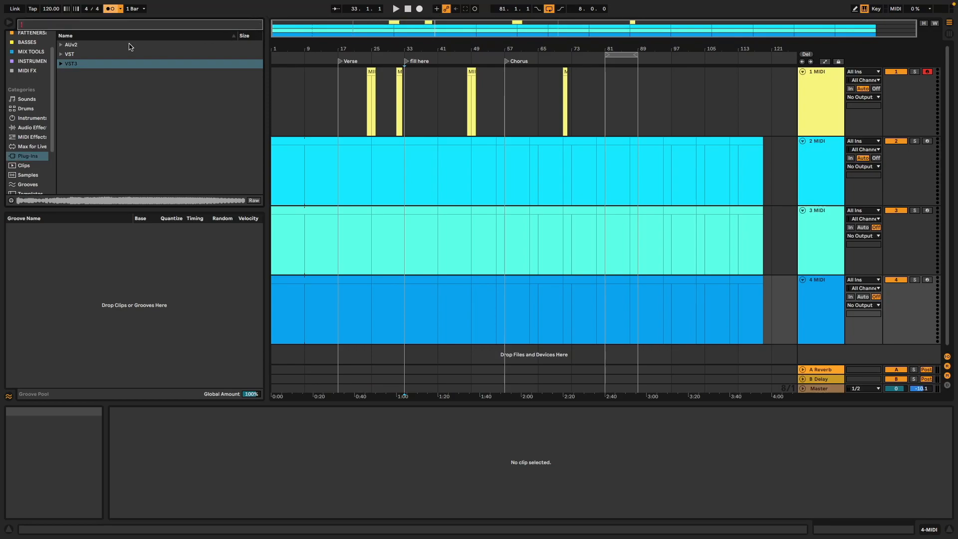
click(61, 64)
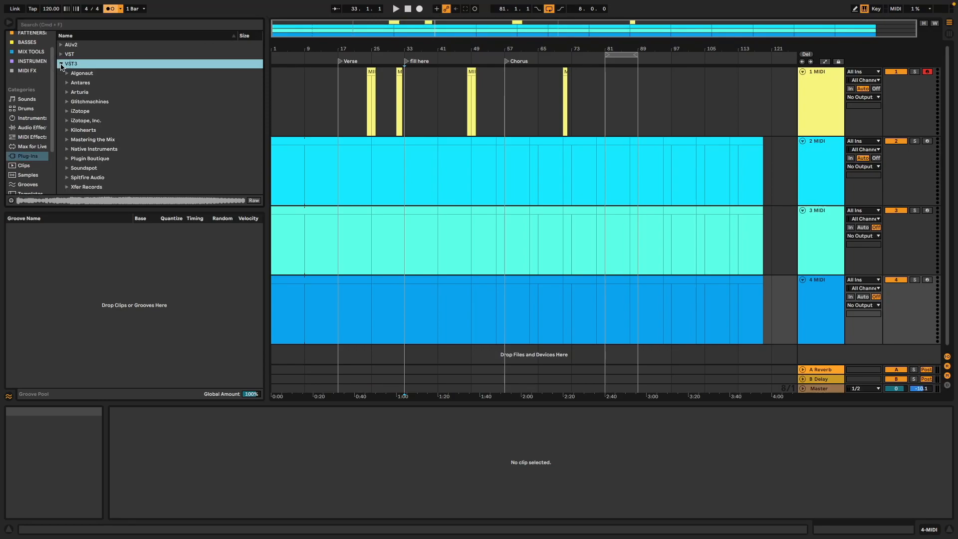
Step: Add the sample 120 E Subdrone 01 370 Sp.aif at bar 1 on a new audio track below track 4, and preview A Bowed Crash.aif
click(30, 175)
drag(100, 101, 285, 355)
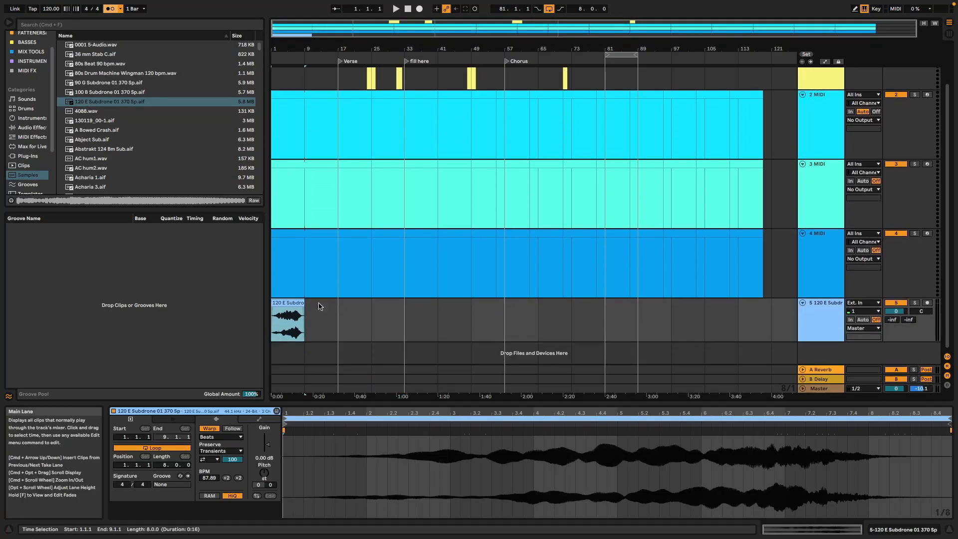
key(super+z)
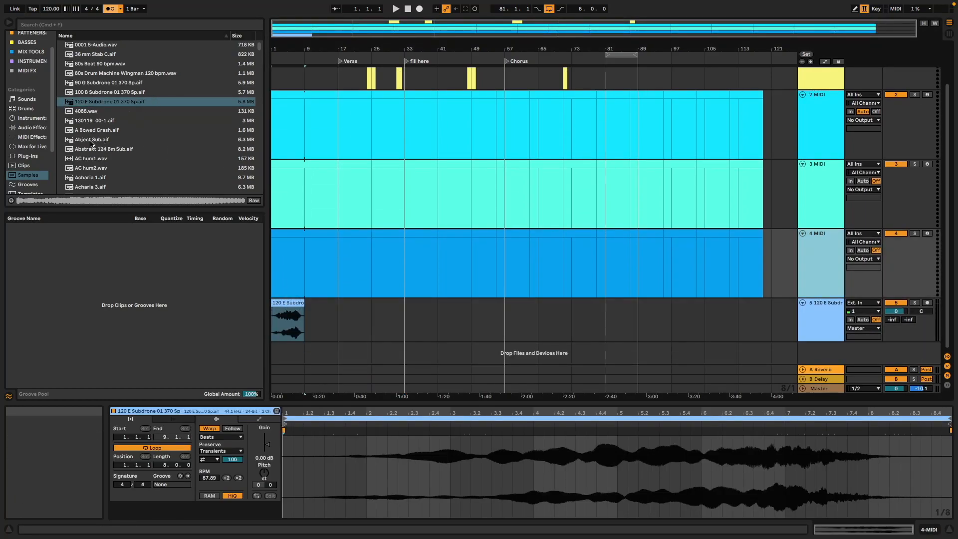
click(95, 131)
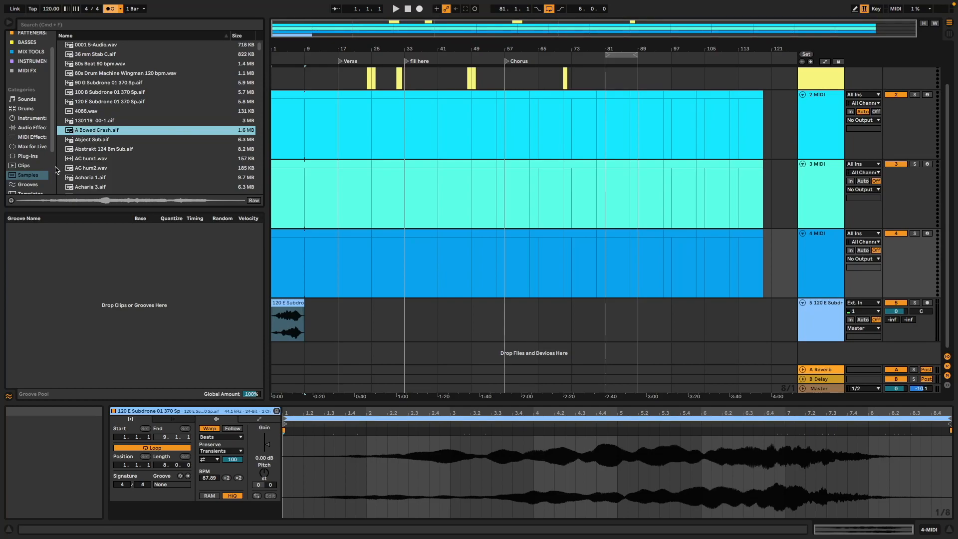
Step: Load the Glitchmachines Convex VST3 plug-in onto a new audio track, unfold that track and close the plug-in window
scroll(26, 148, down, 3)
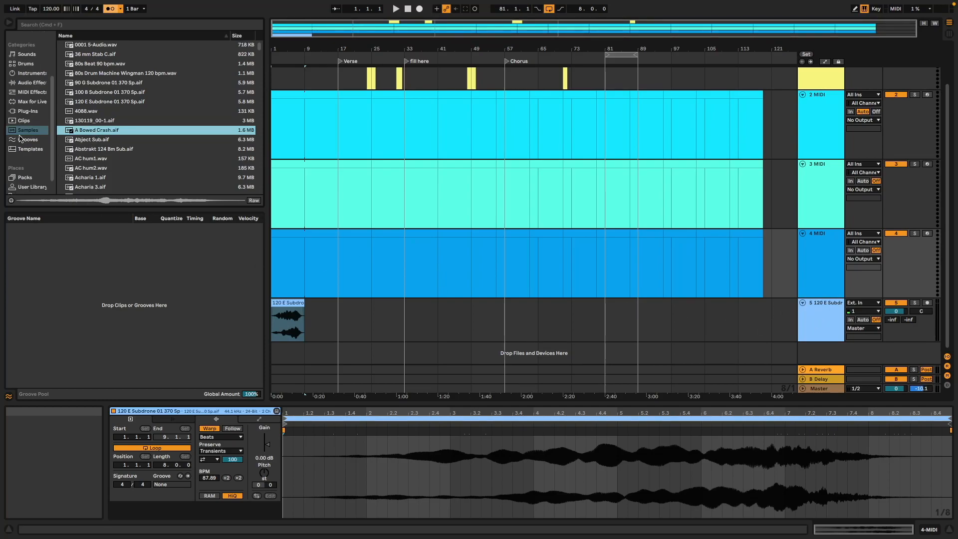
click(27, 111)
click(68, 102)
drag(82, 113, 328, 354)
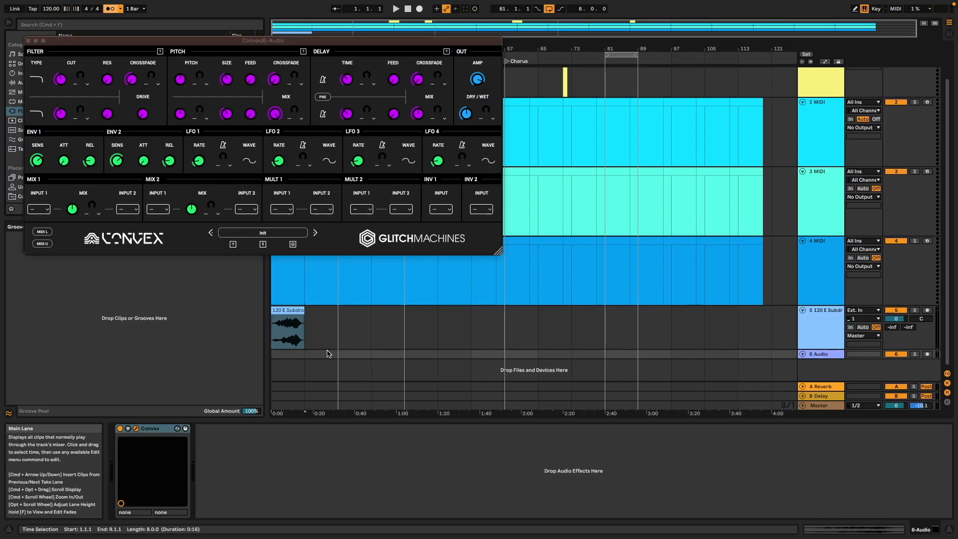
click(803, 354)
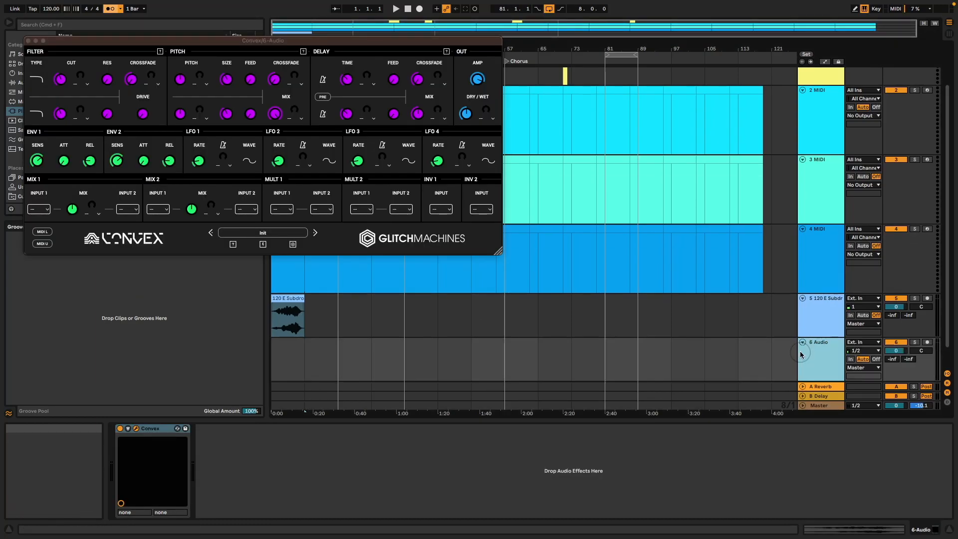
click(827, 352)
click(27, 41)
Step: Insert silence over bars 17 to 33 across all tracks, and undo the insertion
scroll(449, 210, up, 2)
click(348, 195)
drag(348, 195, 406, 414)
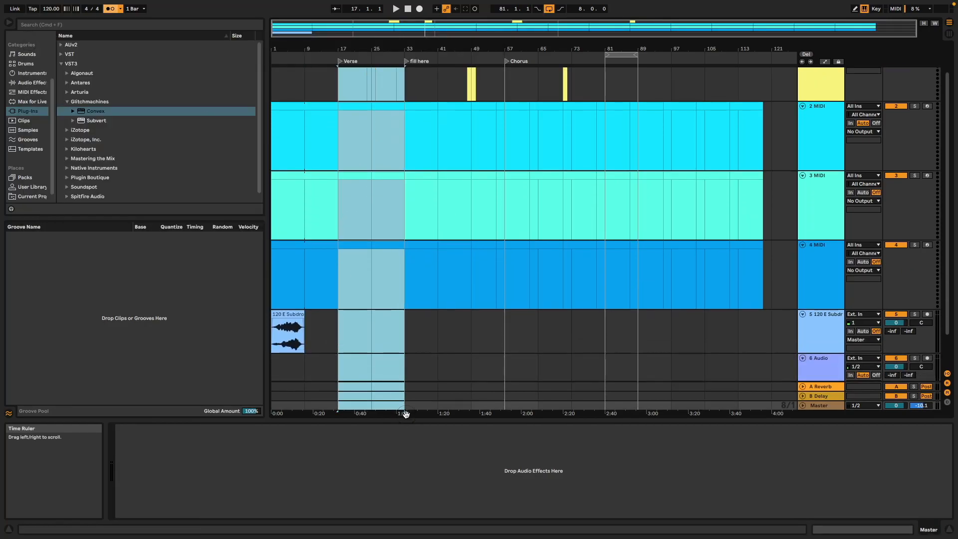
key(super+i)
scroll(471, 210, up, 2)
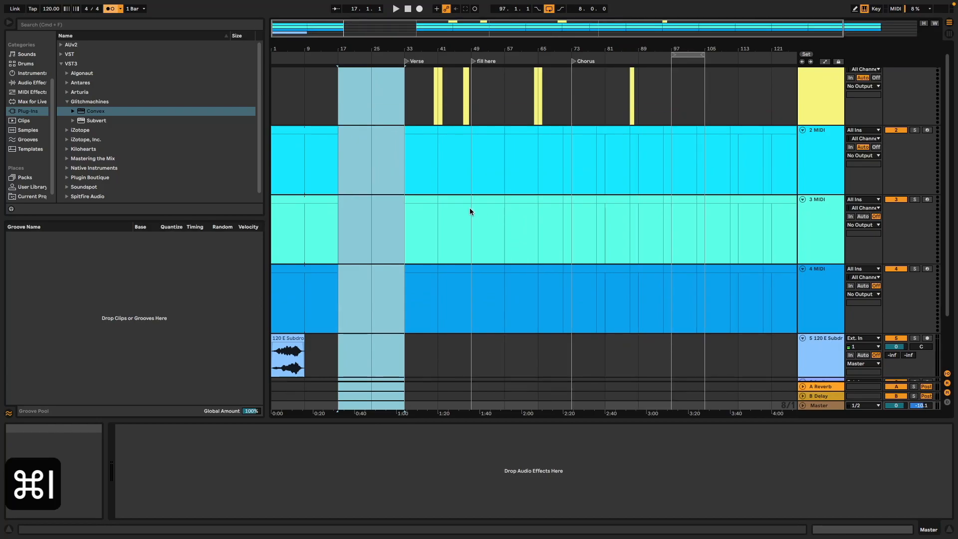
click(338, 88)
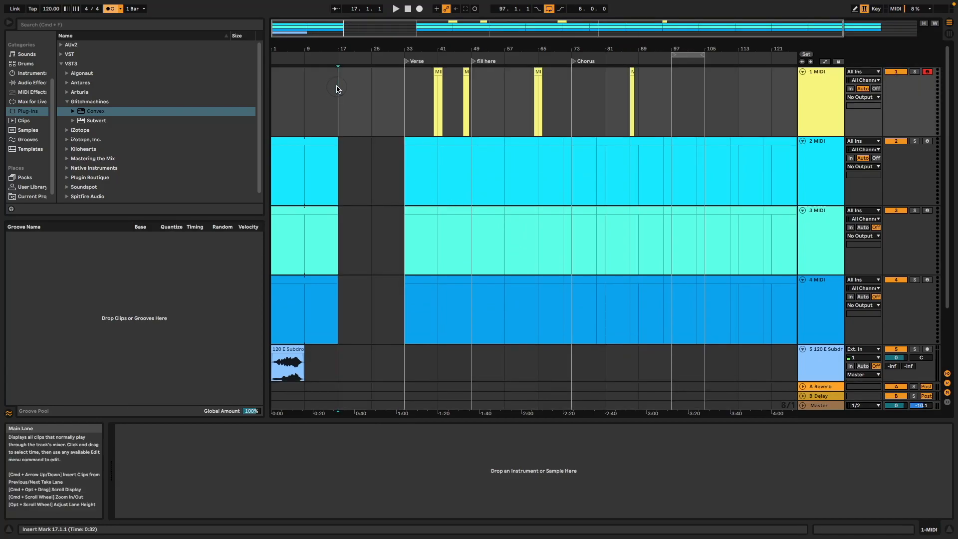
key(super+z)
Step: Duplicate the time from bar 17 to bar 33 across all tracks
drag(337, 89, 397, 406)
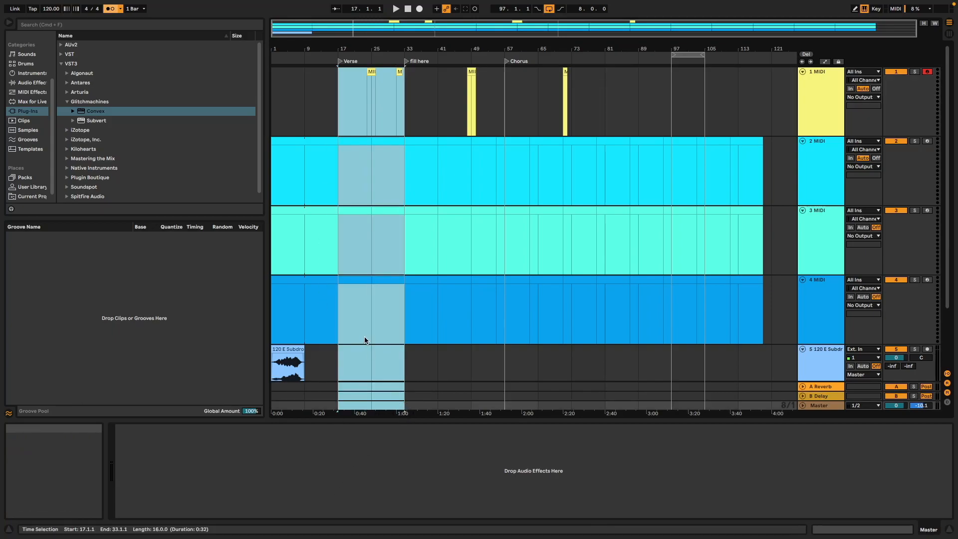
key(shift+super+d)
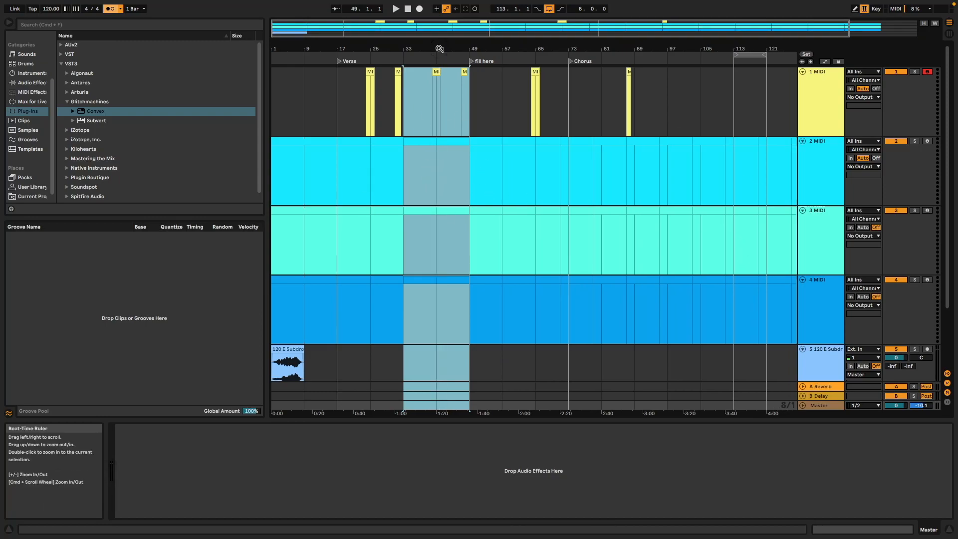
drag(440, 51, 424, 45)
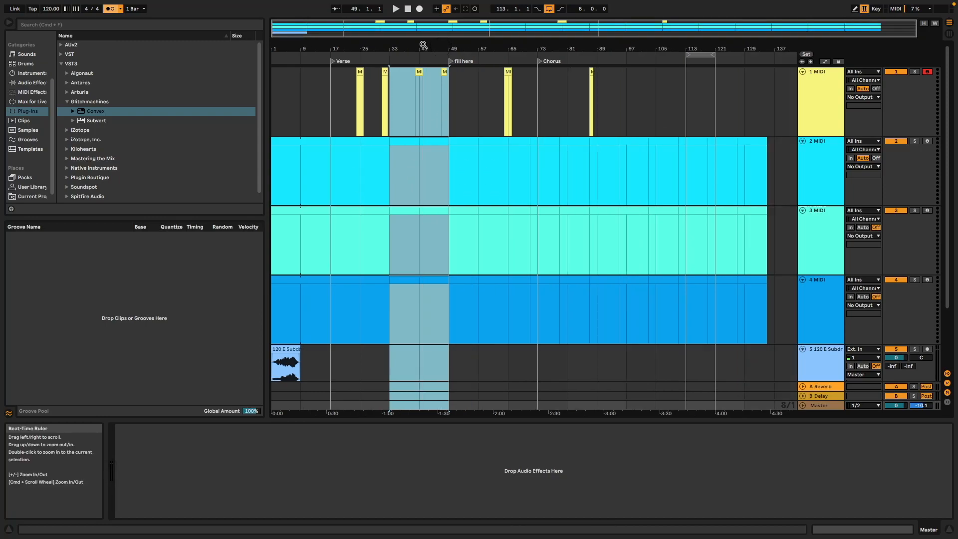
click(380, 46)
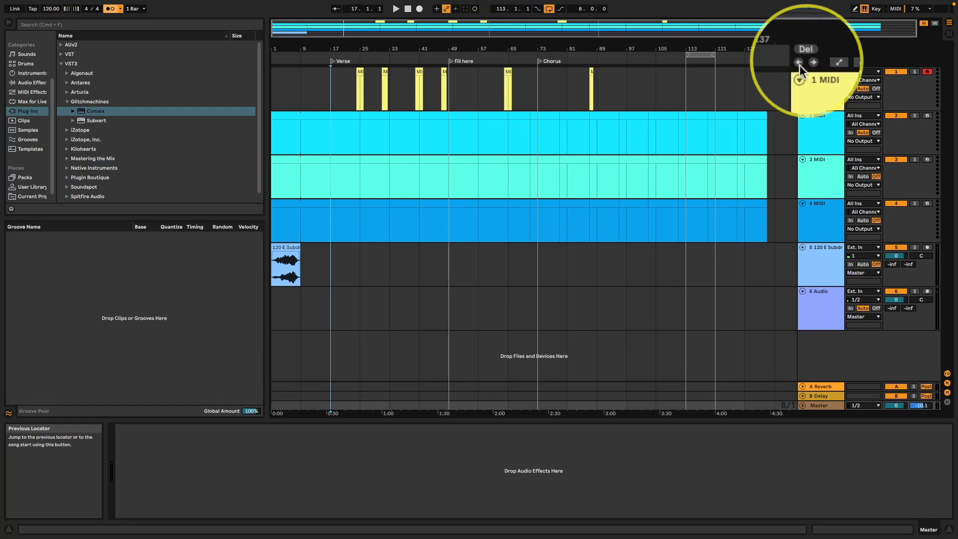
Step: Jump forward through the locators to Chorus and delete that locator
click(813, 64)
click(813, 65)
click(813, 65)
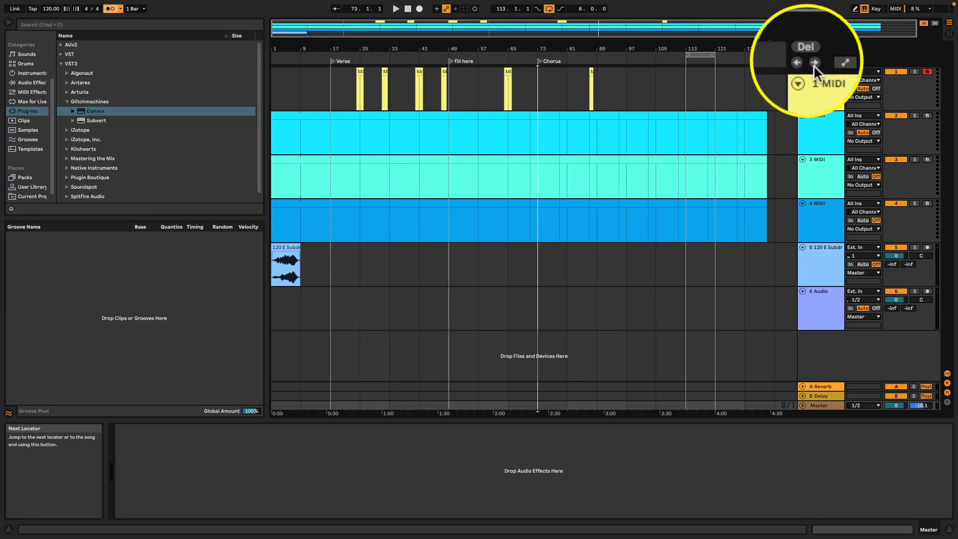
click(801, 47)
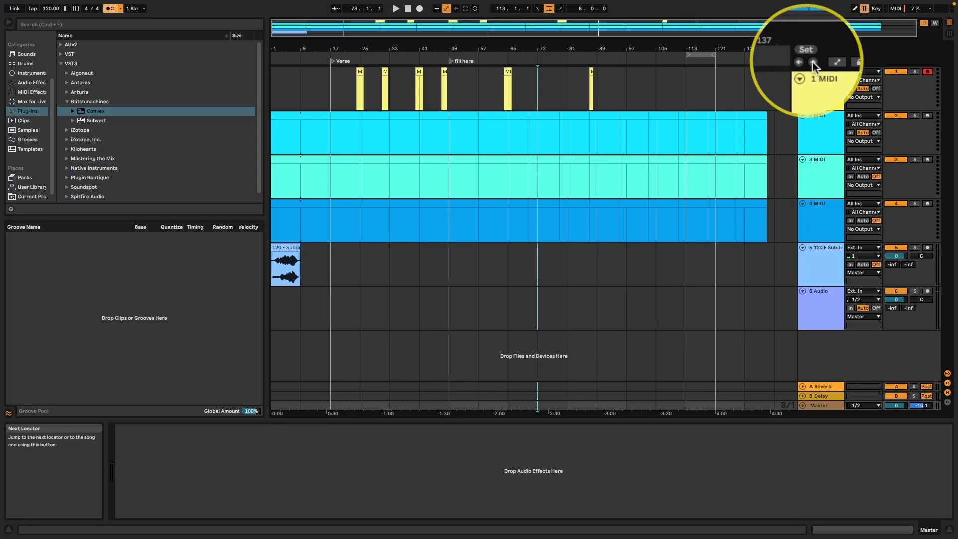
Step: Step back through the locators to the song start, and forward to the fill here locator
click(802, 62)
click(802, 62)
click(803, 63)
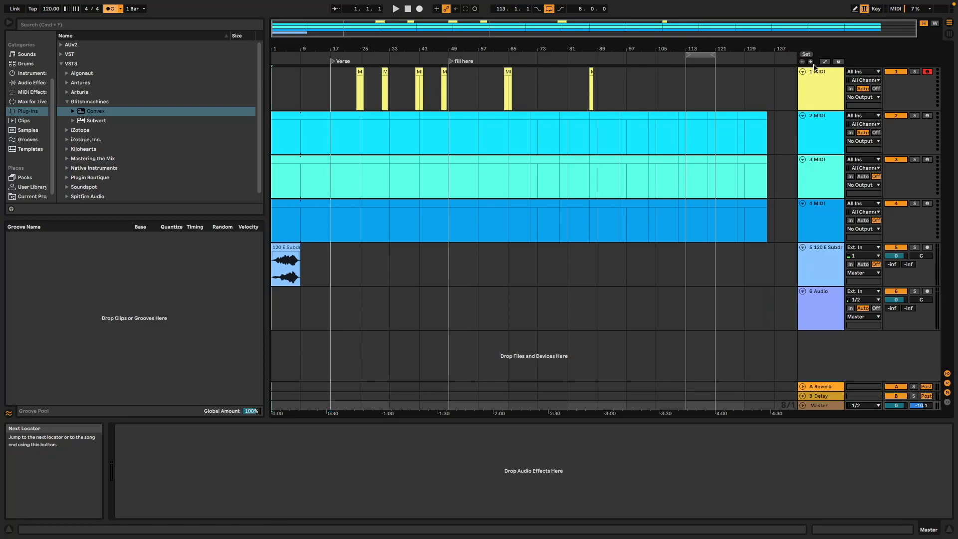
click(811, 62)
click(811, 62)
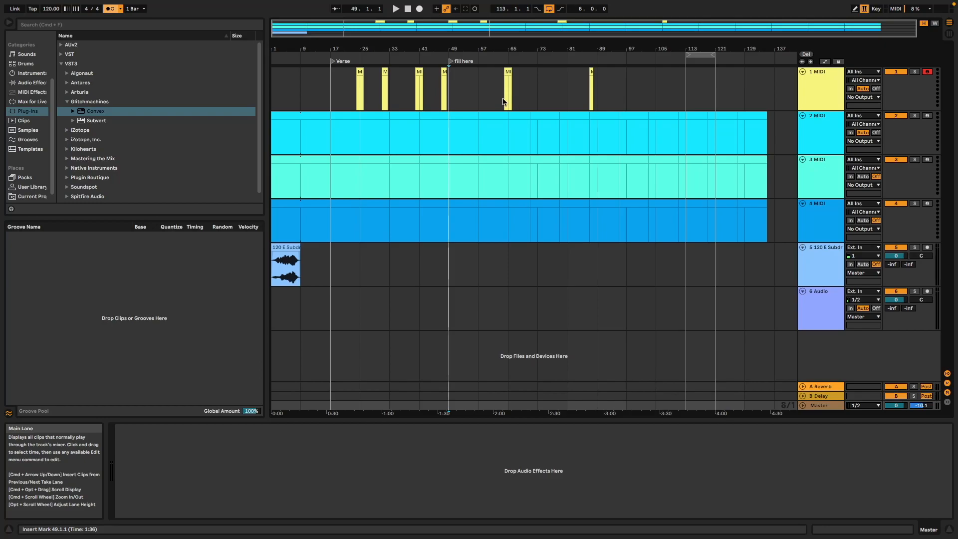
Step: Turn off the computer MIDI keyboard and switch on automation mode for the arrangement tracks
click(350, 121)
key(a)
click(817, 127)
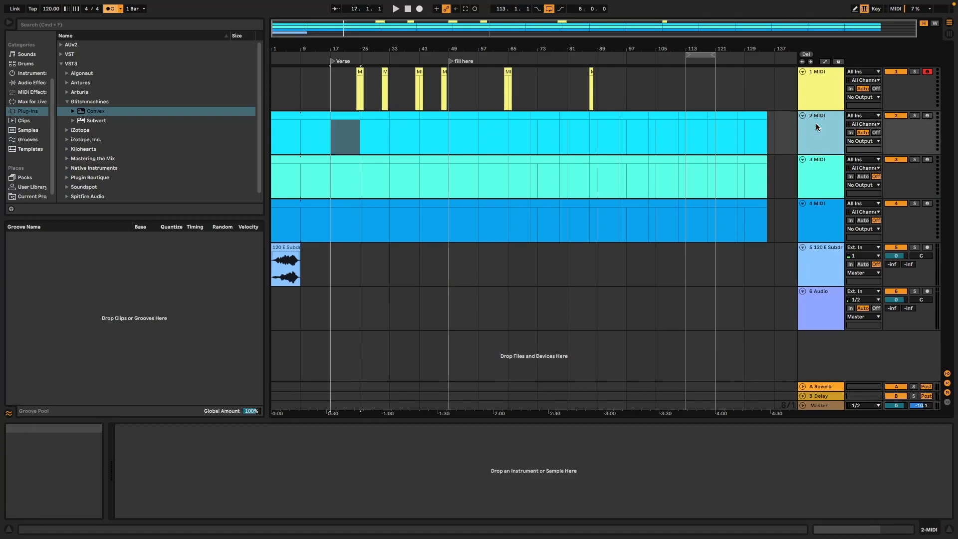
key(a)
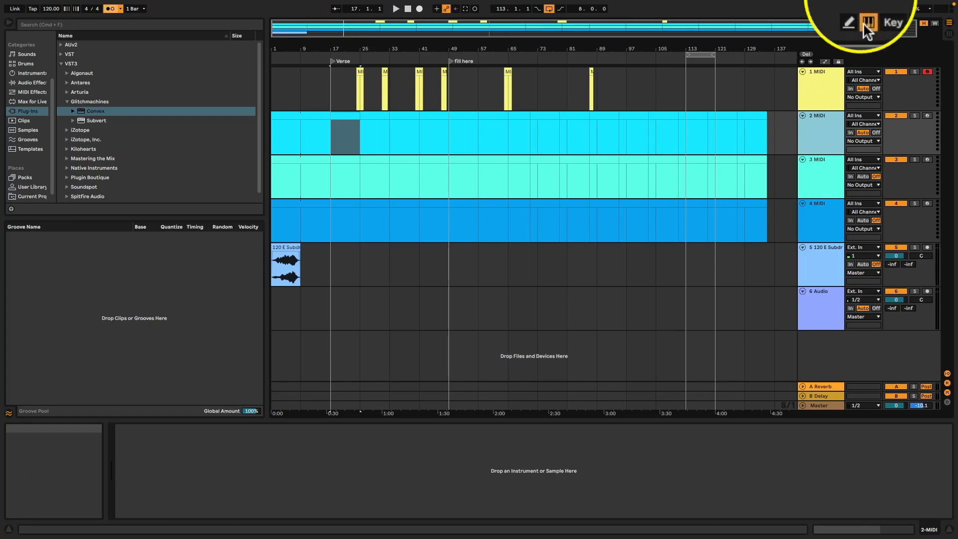
key(m)
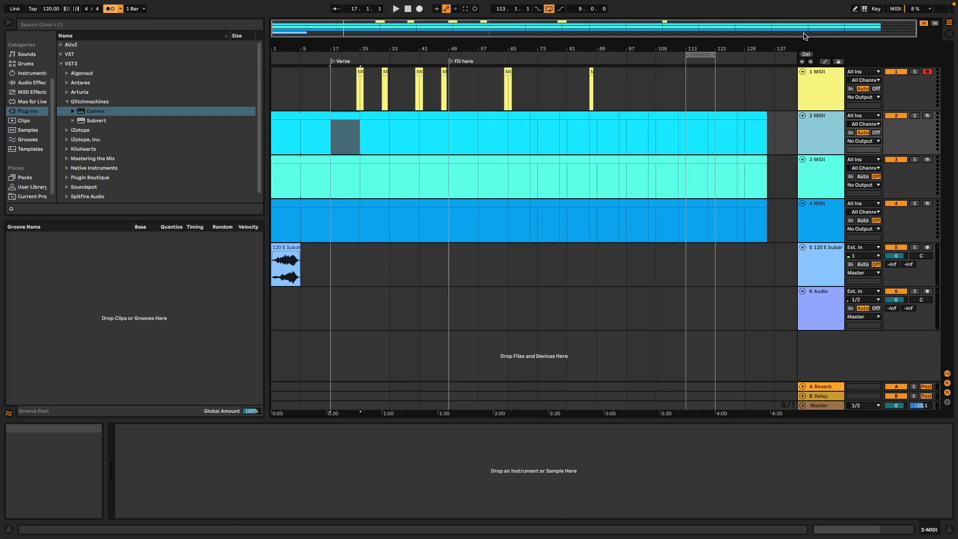
key(a)
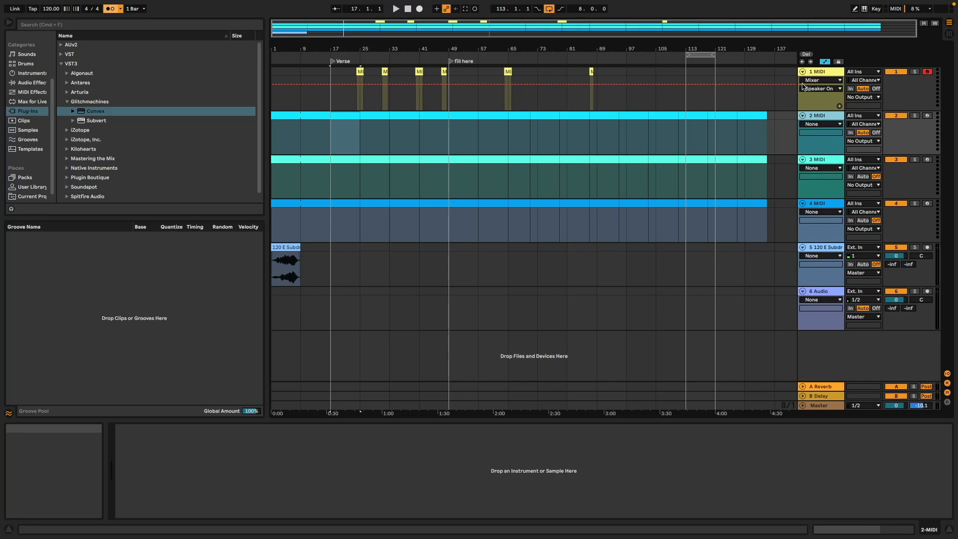
key(a)
key(a)
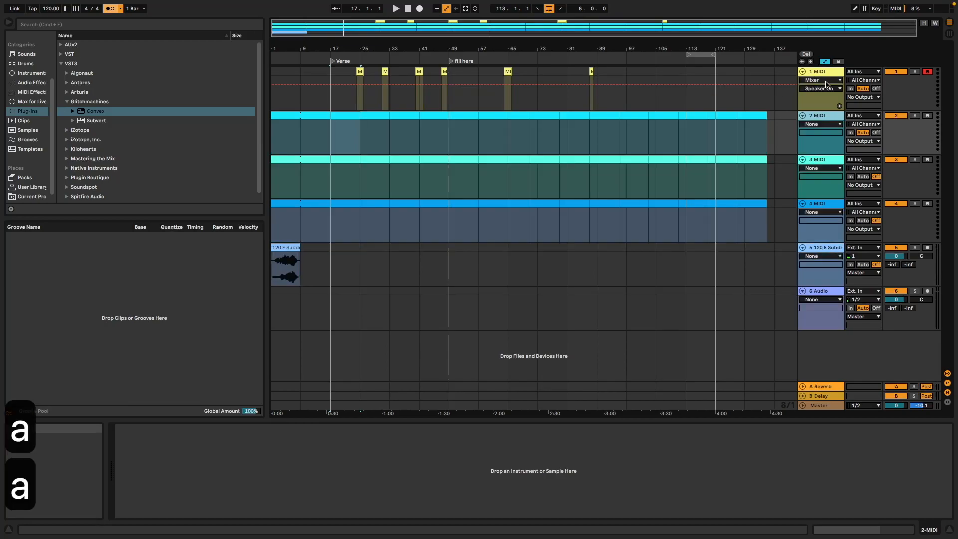
Step: Check the automation choosers on track 1 MIDI, and briefly view the Convex plug-in window on track 6 Audio
click(826, 82)
click(826, 82)
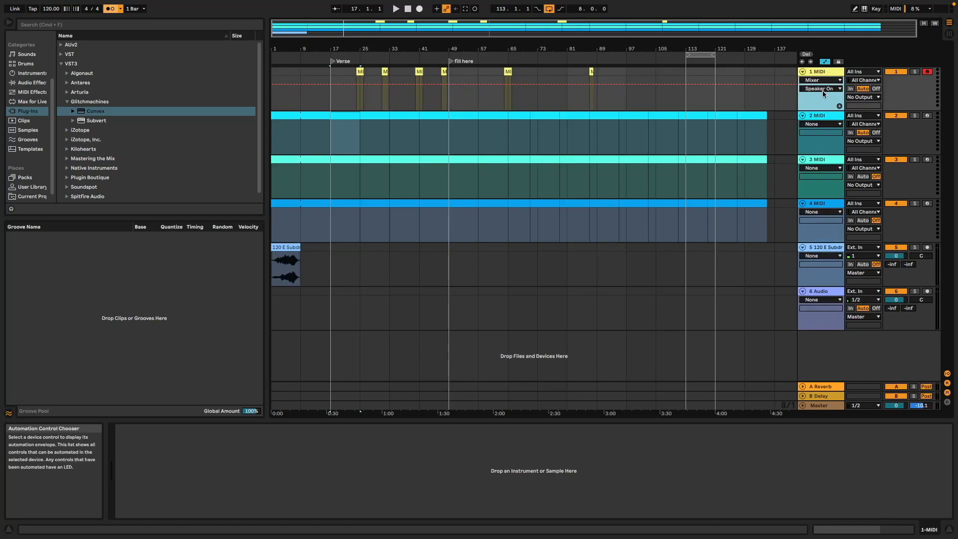
click(817, 291)
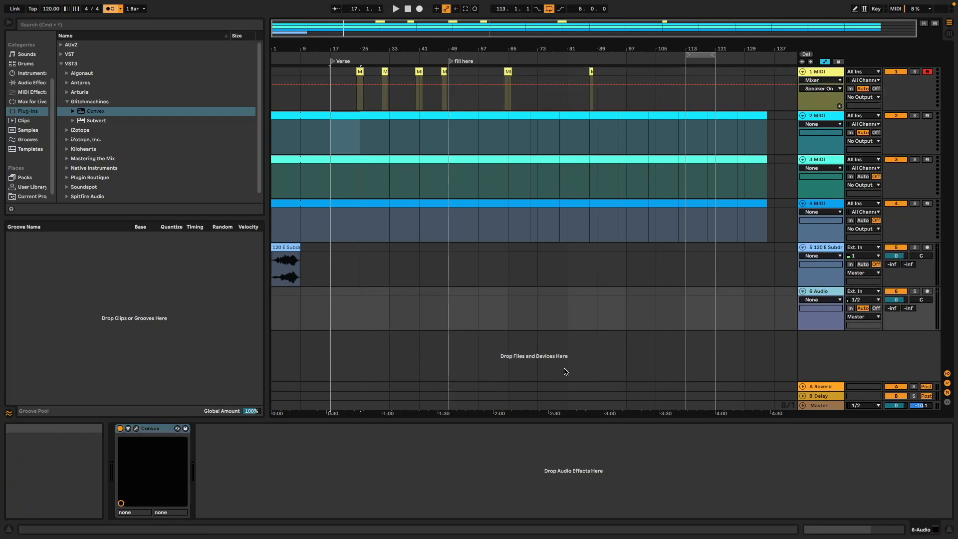
click(136, 429)
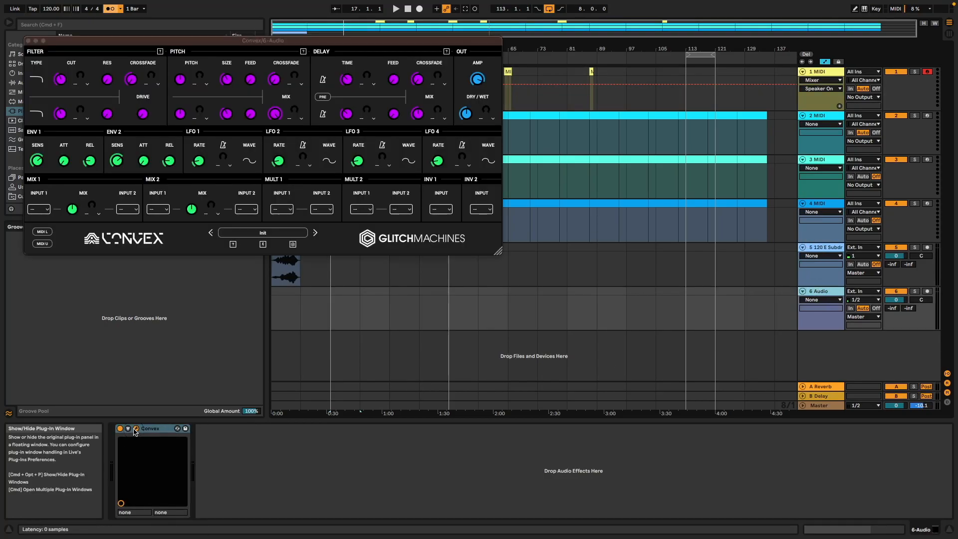
click(28, 41)
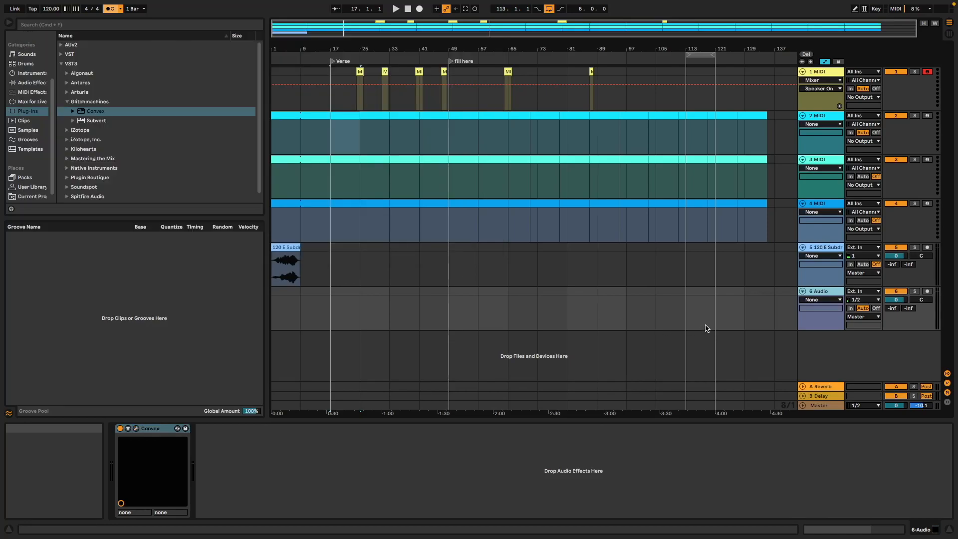
Step: Set track 6 Audio to display automation for the Convex device
click(818, 300)
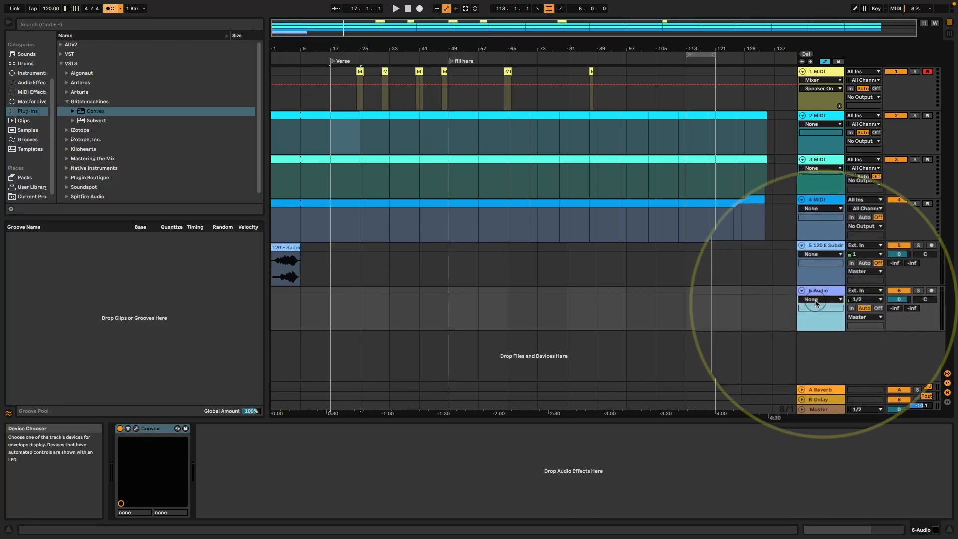
click(545, 325)
click(804, 299)
click(801, 322)
click(799, 316)
click(796, 313)
Step: Open the Convex window and select the first filter's Cut and Res knobs in turn, showing the Filter 1 Res automation on track 6 Audio
click(135, 429)
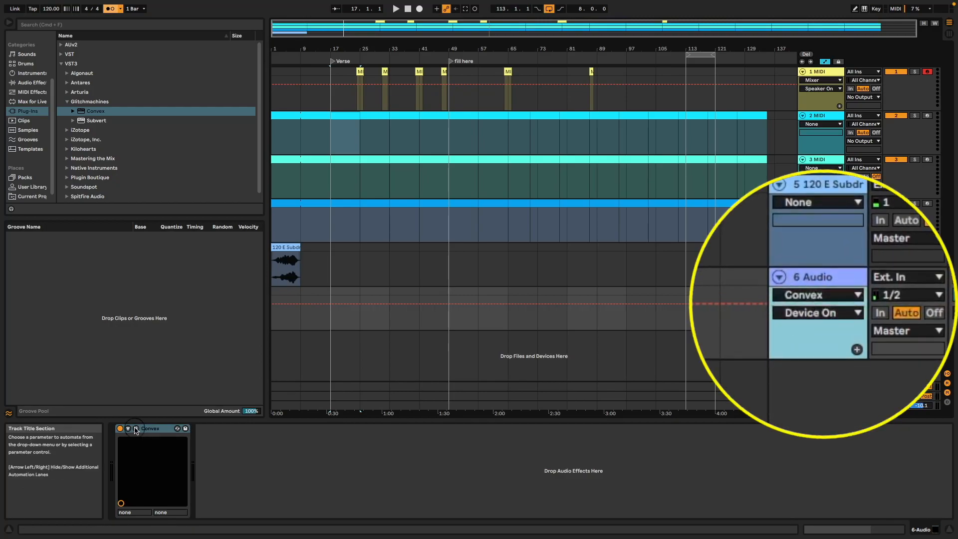
click(60, 79)
click(106, 79)
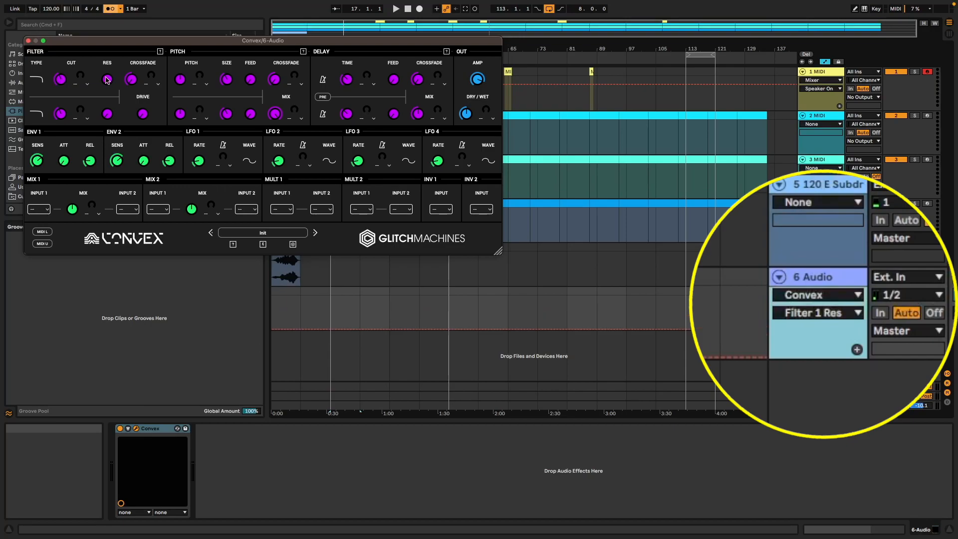
Step: Select Convex's filter Crossfade, the Pitch and Delay knobs, and finally Amp to show each one's automation on track 6 Audio
click(129, 80)
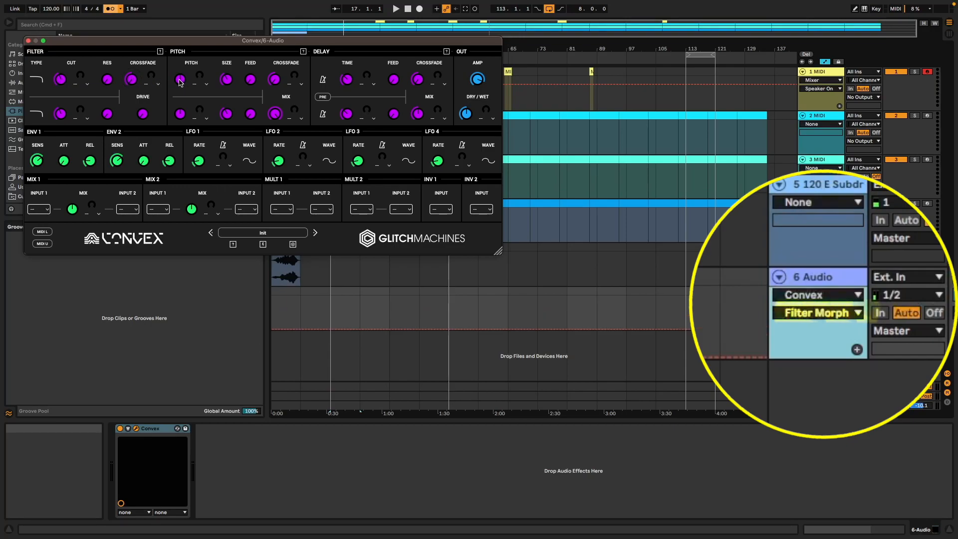
click(180, 81)
click(227, 79)
click(252, 80)
click(274, 79)
click(347, 80)
click(418, 79)
click(481, 80)
Step: Close the Convex window and limit track 6 Audio's automation choosers to automated parameters only, with Amplitude displayed
click(28, 41)
click(804, 308)
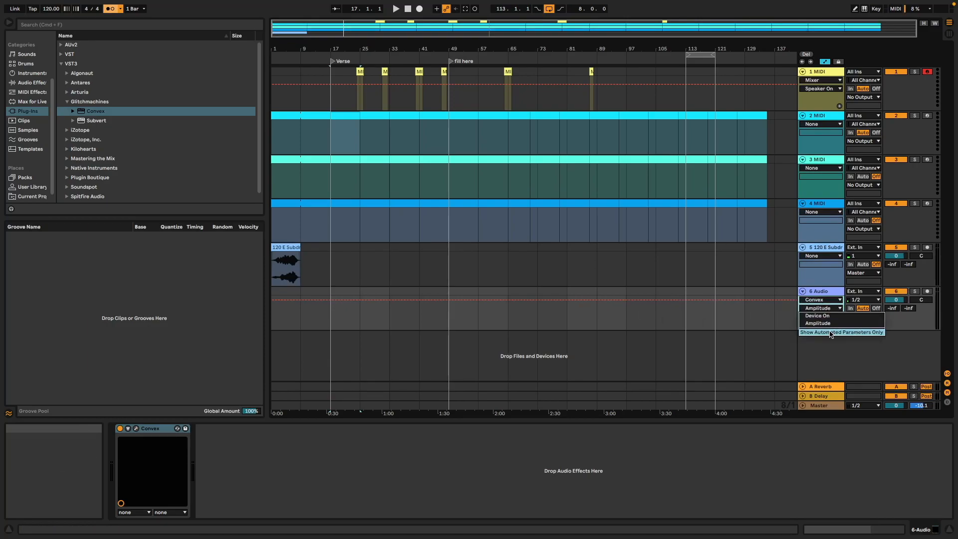
click(818, 332)
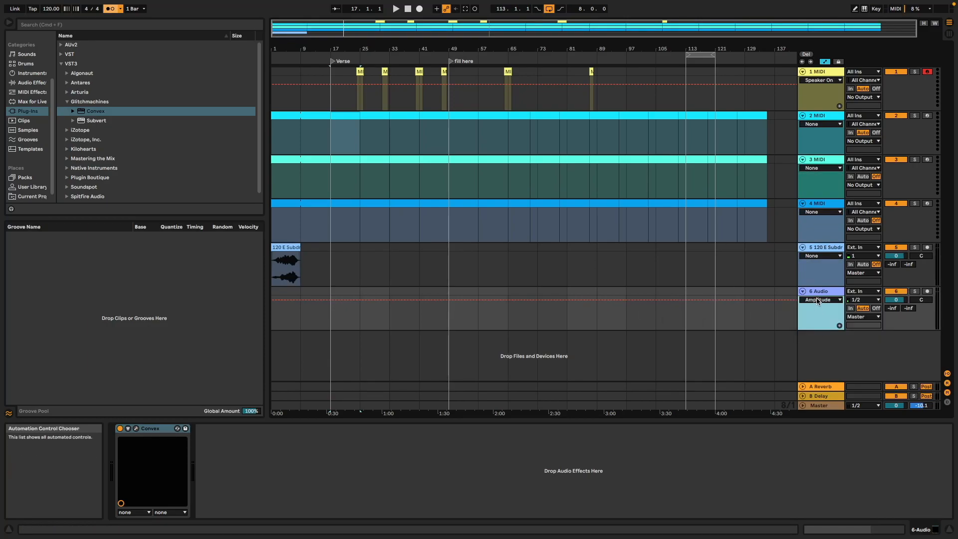
click(821, 300)
click(826, 315)
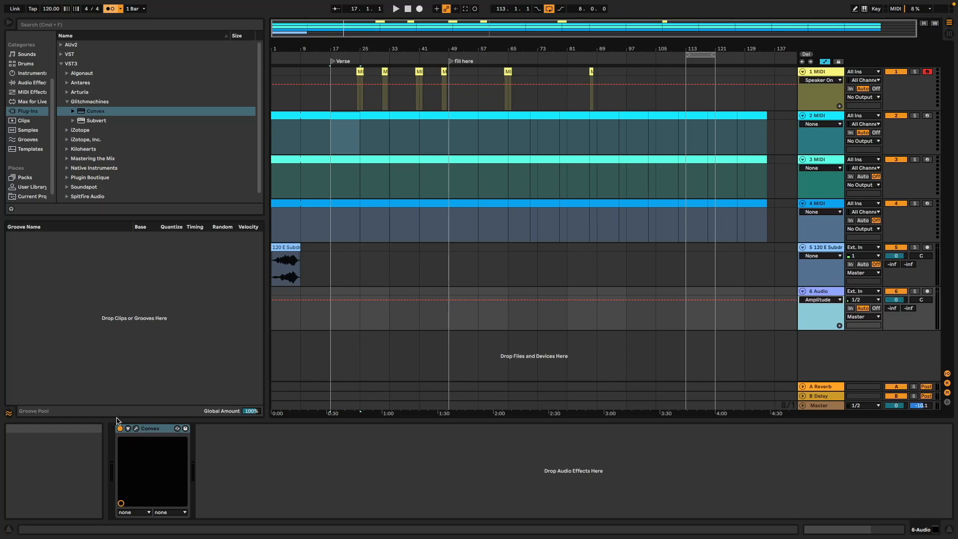
Step: Unfold the Convex device's parameters, switch on Configure mode for adding plug-in parameters, and close the plug-in window
click(128, 429)
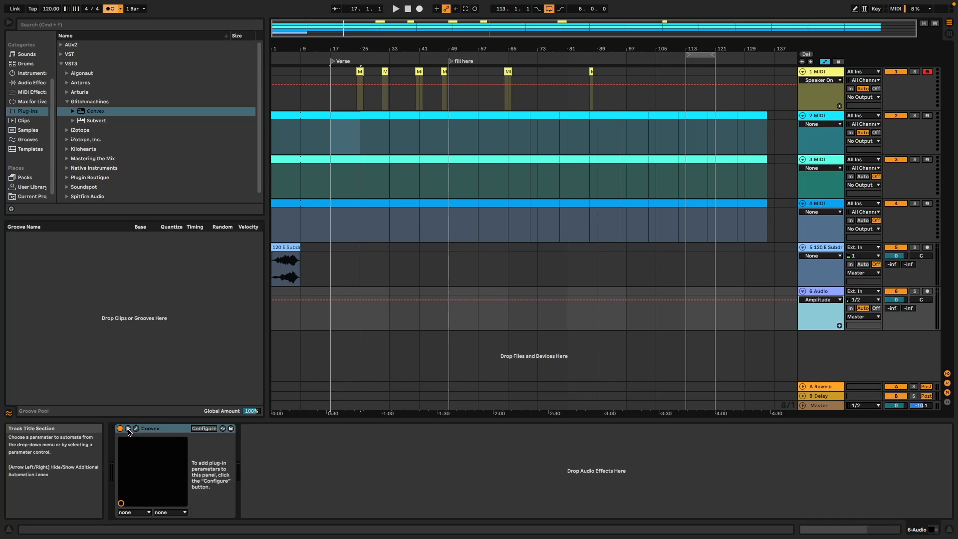
click(206, 429)
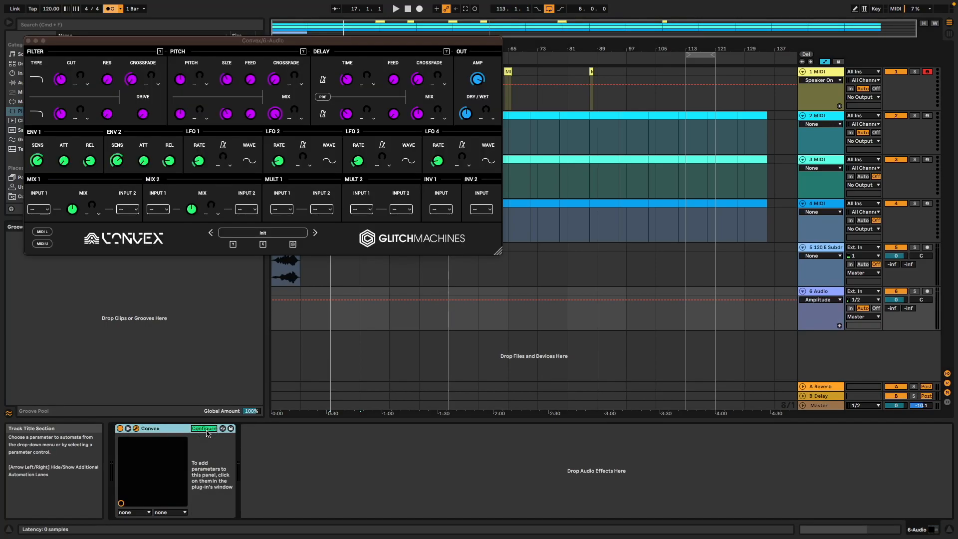
click(28, 41)
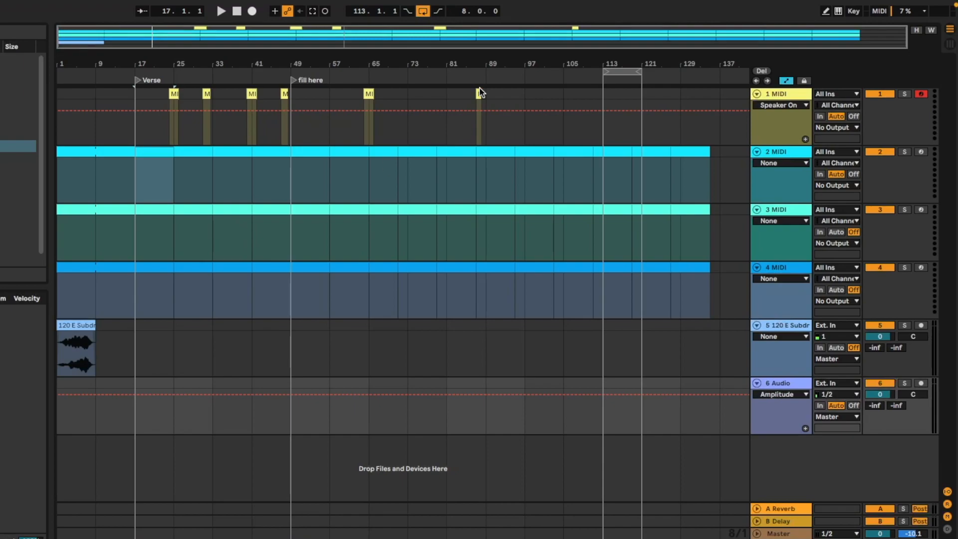
Step: Add breakpoints to track 6 Audio's Amplitude envelope before bar 33 and insert a sine shape over bars 41 to 65
click(199, 334)
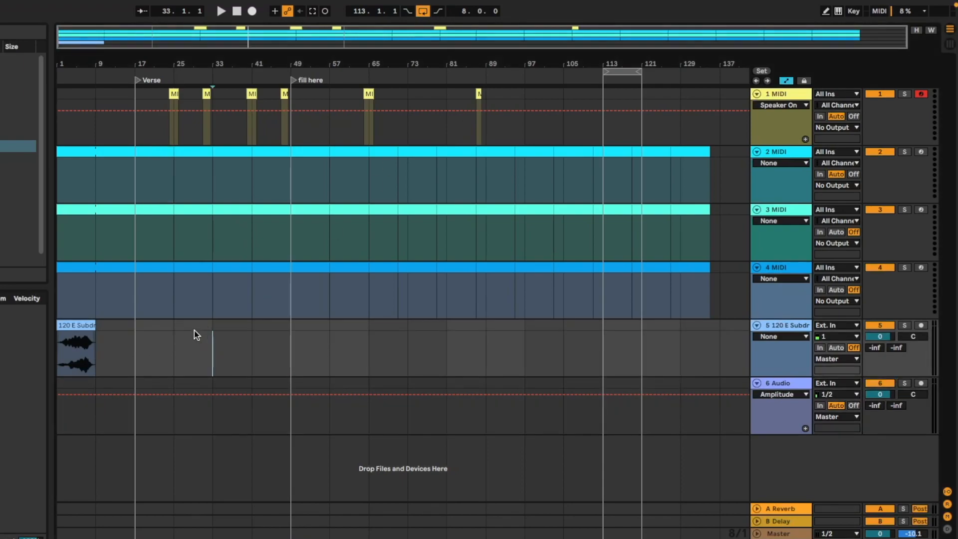
mouse_move(150, 396)
mouse_down()
mouse_move(190, 422)
mouse_move(183, 390)
mouse_move(212, 408)
mouse_move(364, 417)
mouse_up()
right_click(313, 403)
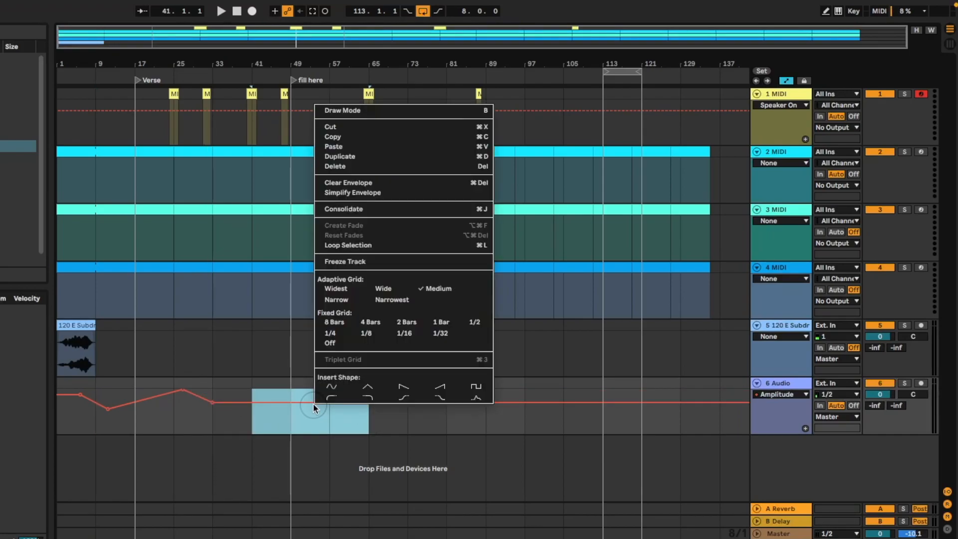
click(332, 386)
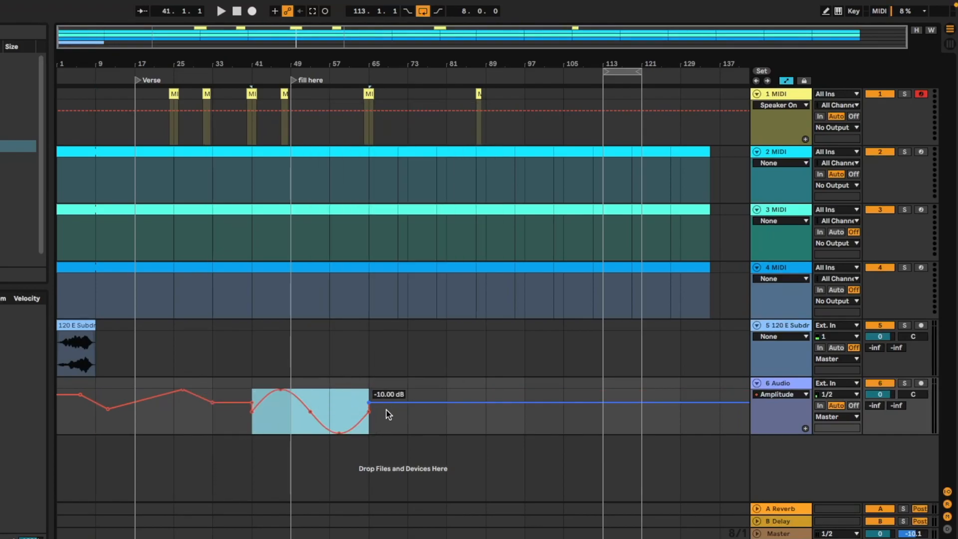
Step: Drop the Amplitude envelope to its minimum at about bar 81 and curve that falling segment and the rise after bar 11
click(427, 401)
drag(446, 402, 446, 433)
click(485, 435)
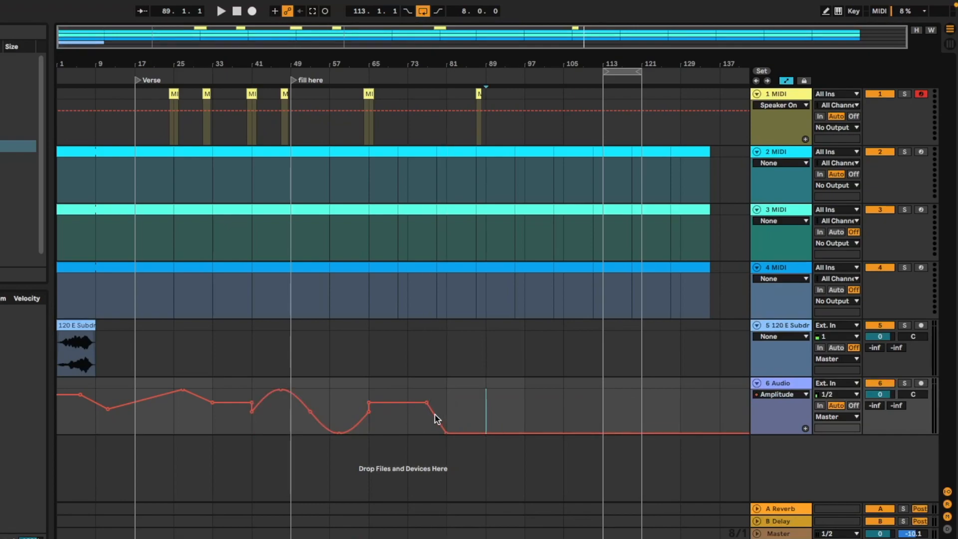
mouse_move(435, 418)
mouse_down()
mouse_move(446, 415)
mouse_move(437, 428)
mouse_move(434, 420)
mouse_up()
drag(128, 404, 131, 413)
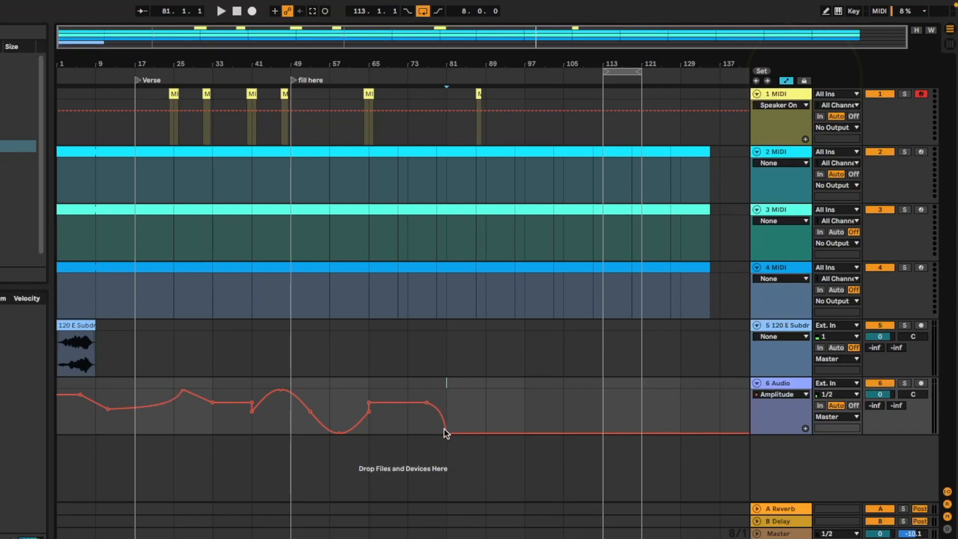
Step: Lock the automation envelopes and move the 120 E Subdr clip from track 5 to the start of track 6
click(805, 83)
click(448, 386)
drag(449, 386, 56, 382)
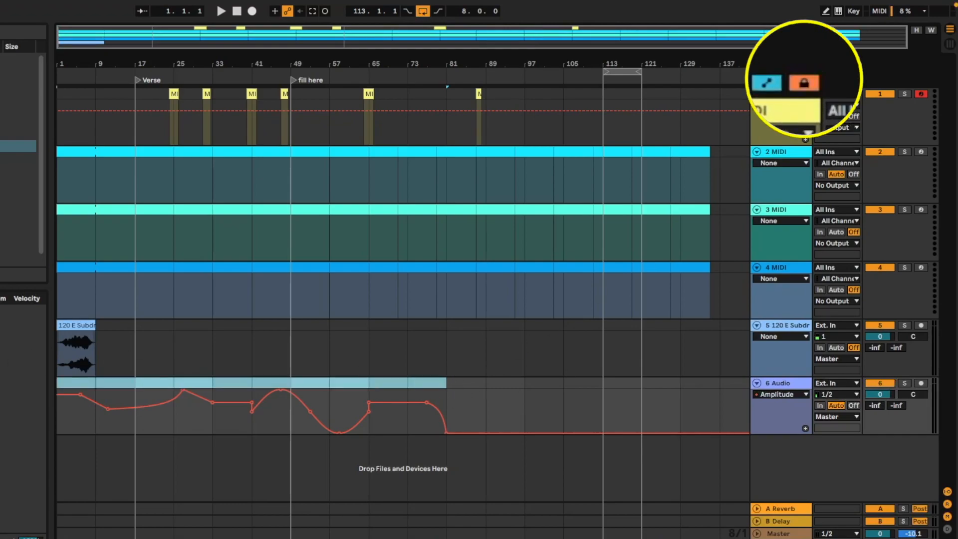
click(71, 323)
drag(72, 323, 62, 402)
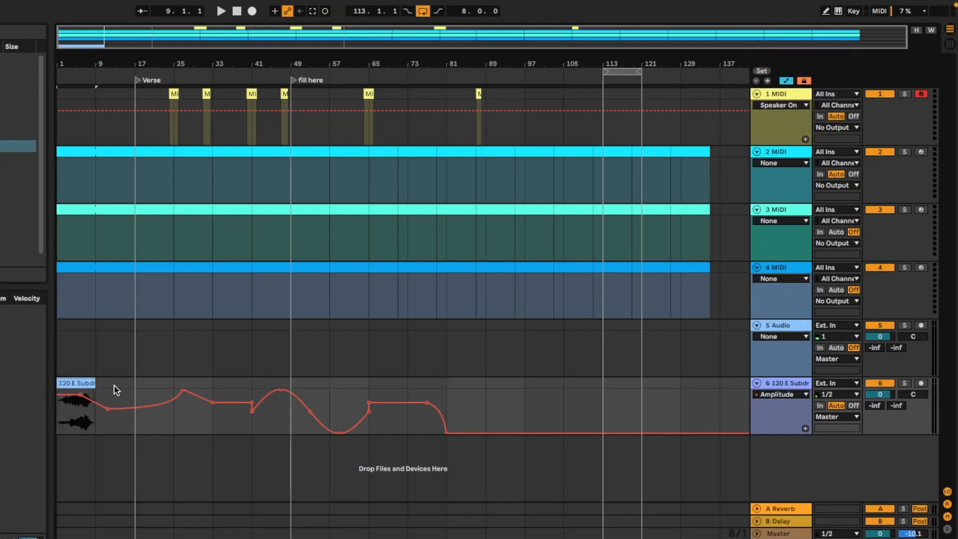
Step: Duplicate track 6's content from bars 1 to 81 with the envelopes locked, and clear the selection
click(441, 383)
key(super+d)
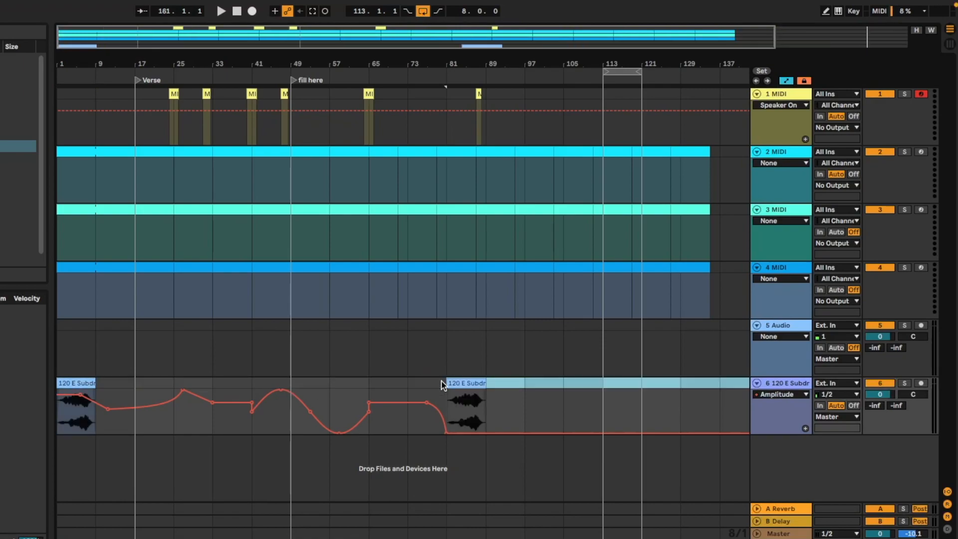
click(446, 355)
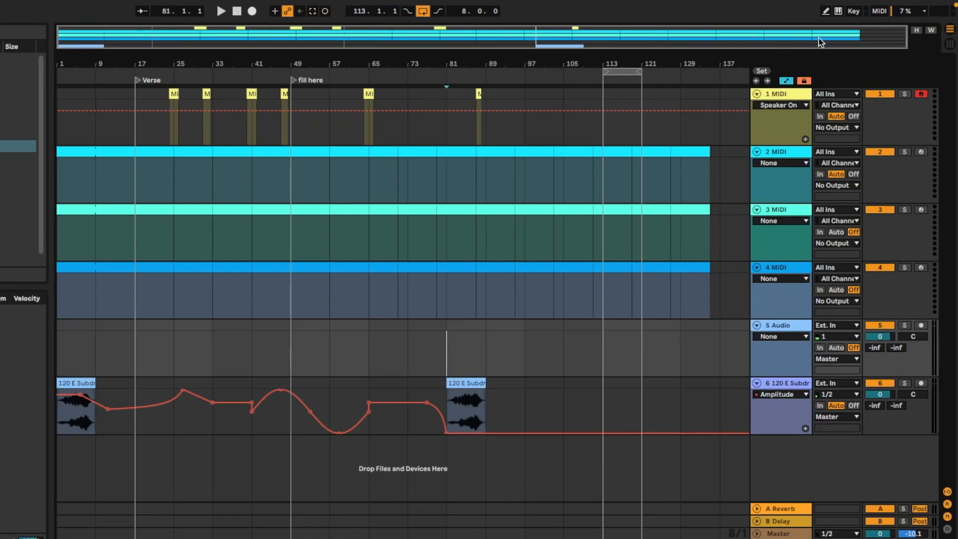
Step: Unlock the envelopes, duplicate track 6's bars 1 to 81 together with the automation, and select bars 1 to 161 on that track
click(803, 80)
drag(442, 400, 40, 412)
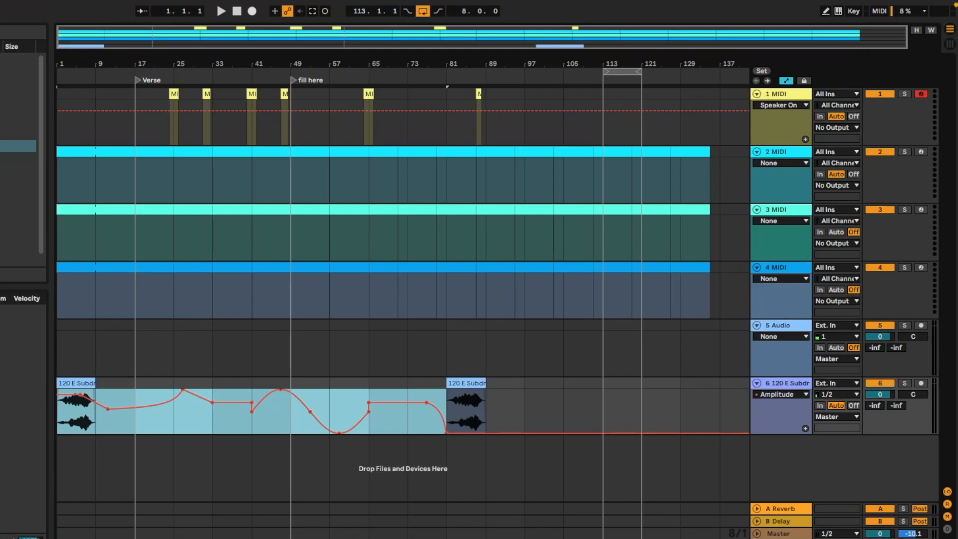
key(ctrl+d)
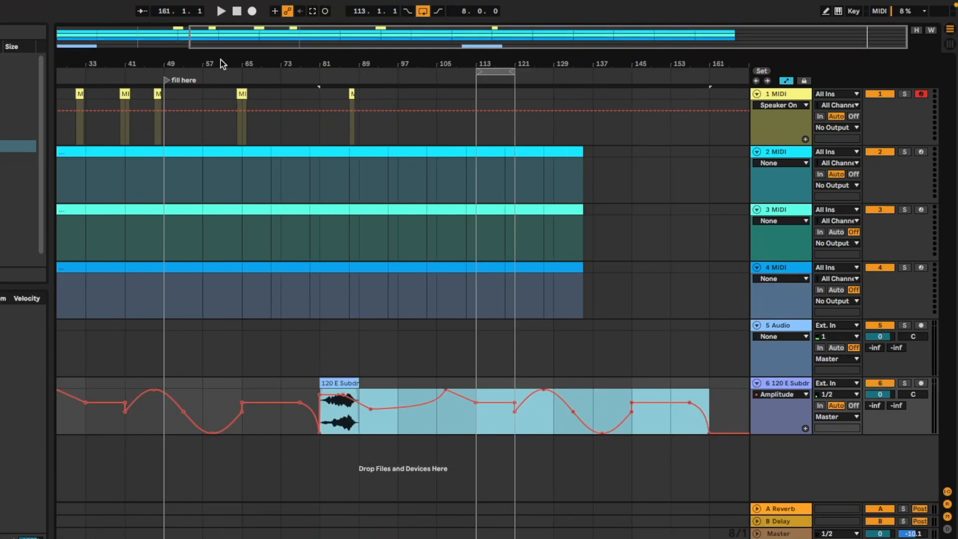
drag(227, 65, 219, 46)
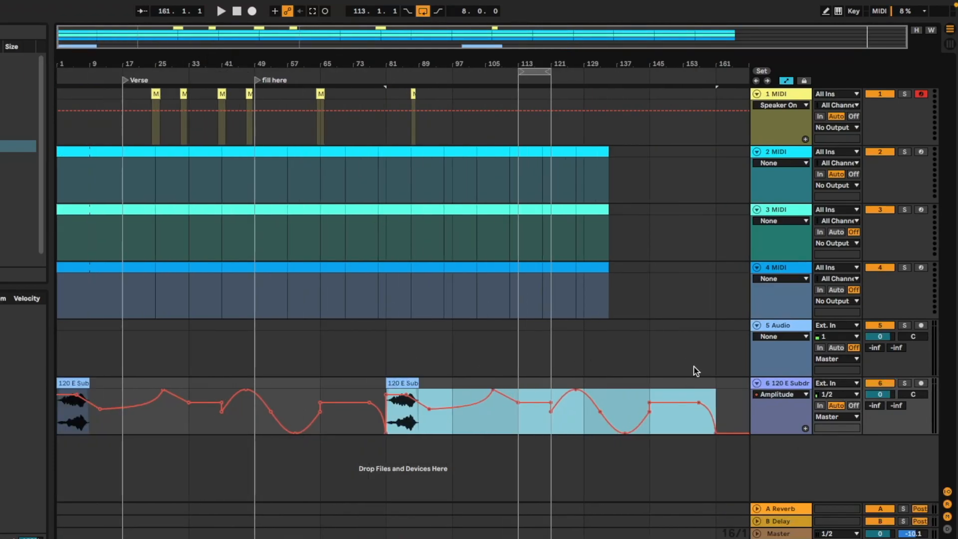
drag(696, 384, 75, 383)
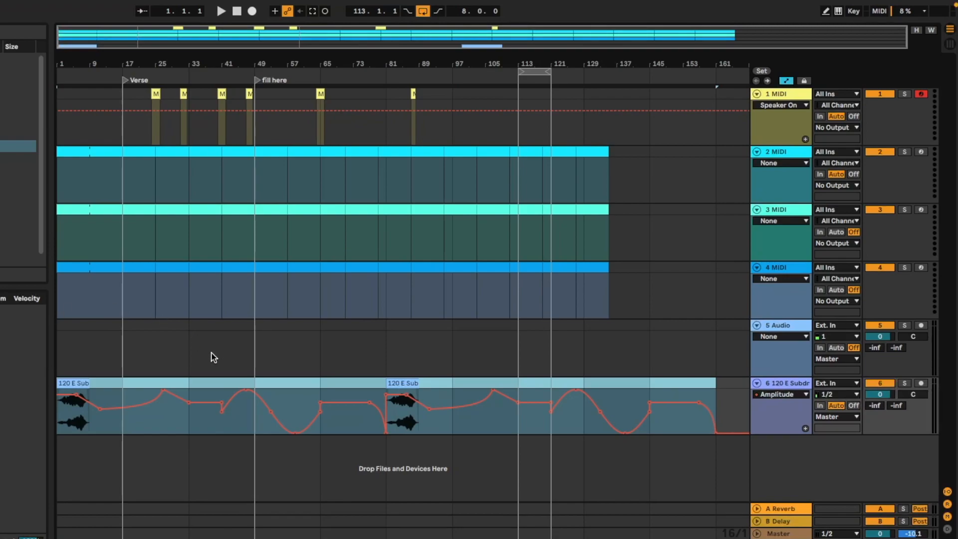